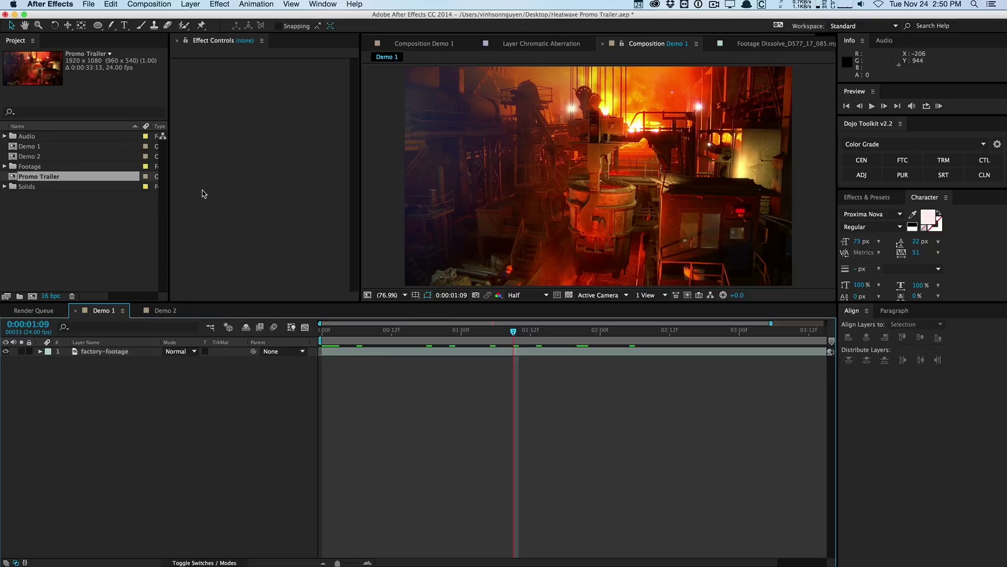
- Add a new adjustment layer above the factory footage and name it heatwave
left_click(198, 2)
mouse_move(200, 16)
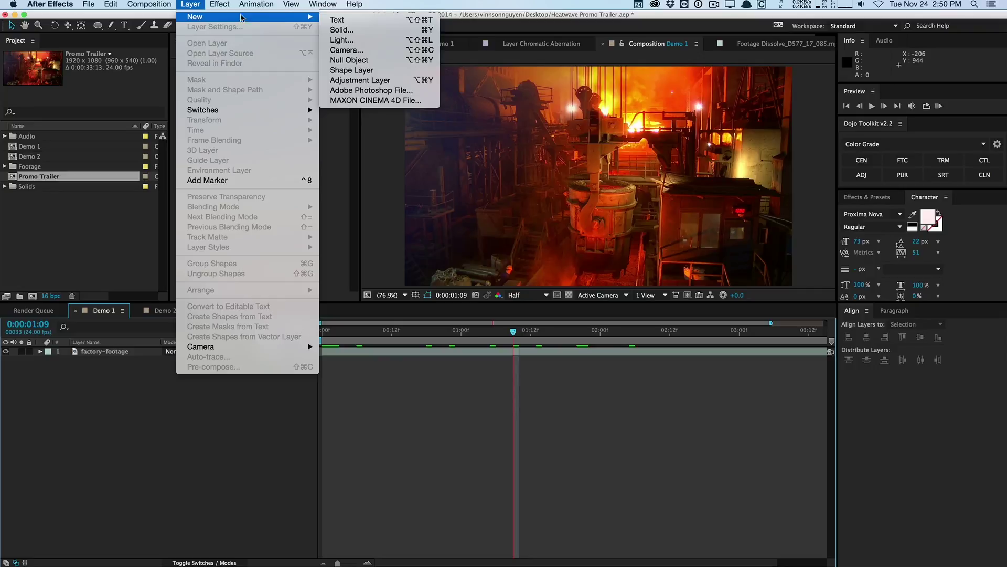
left_click(360, 80)
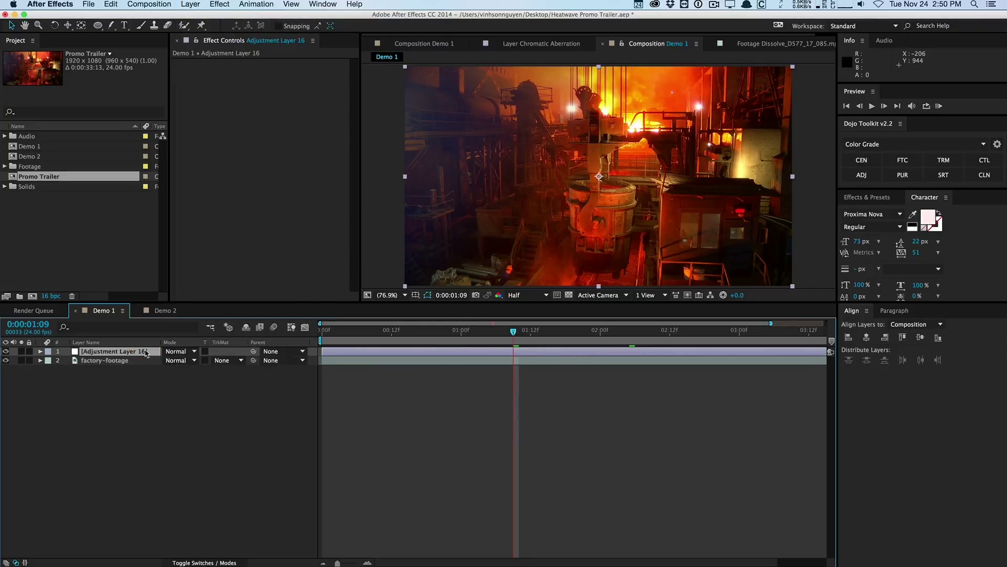
type("heatwave")
key("Return")
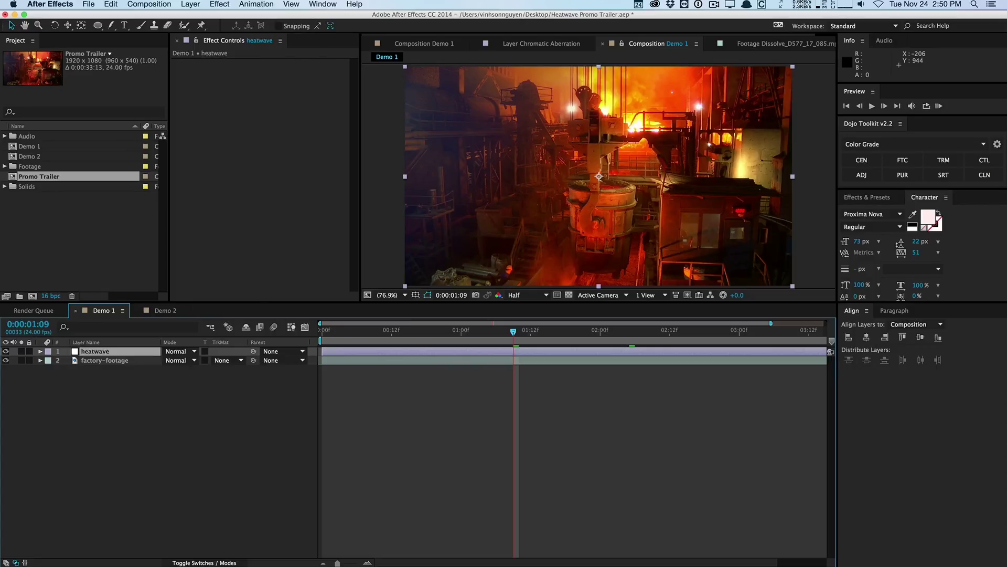
- Apply the Universe Distort Heatwave effect to the heatwave layer
left_click(220, 4)
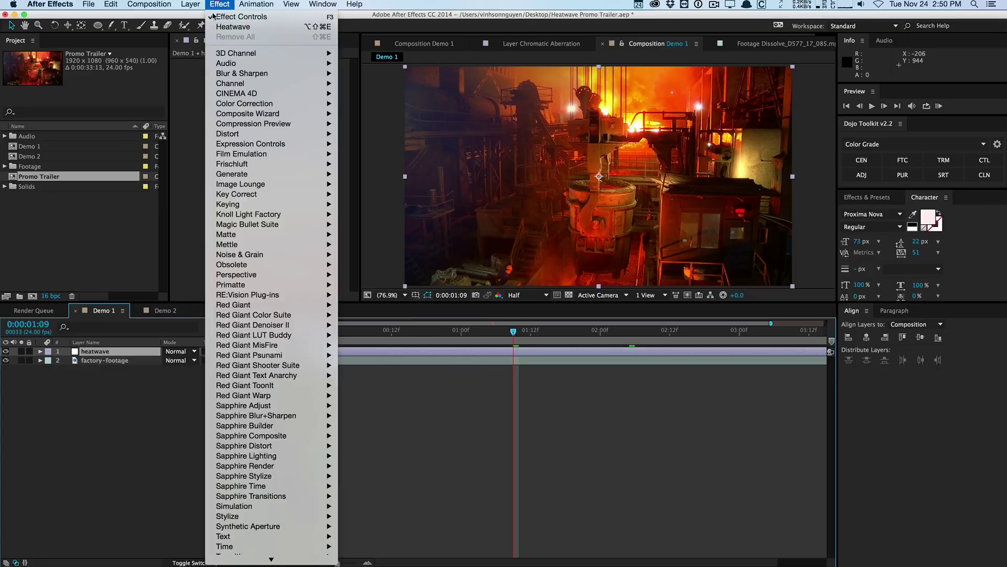
scroll(241, 346, "down", 5)
mouse_move(237, 370)
mouse_move(265, 449)
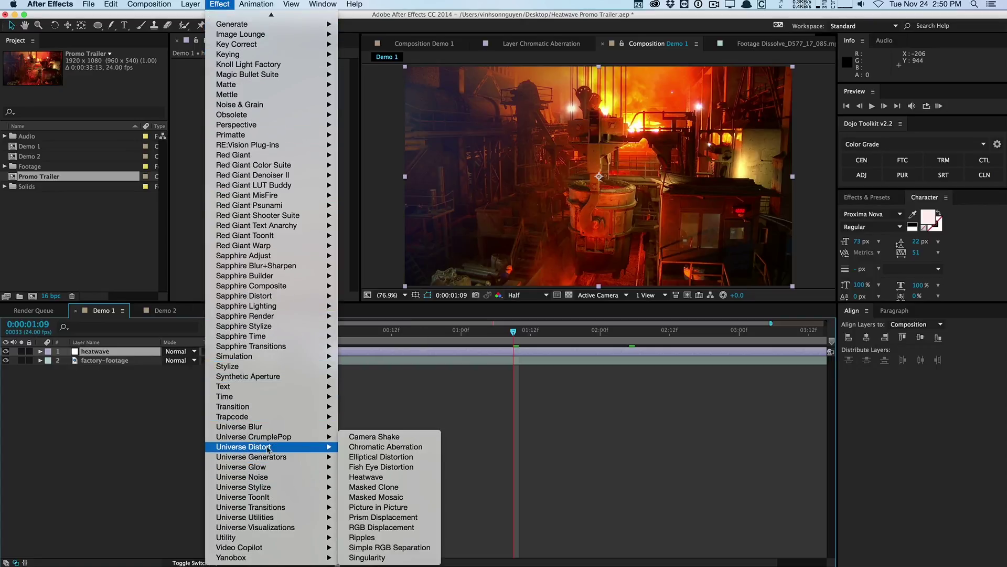
left_click(370, 476)
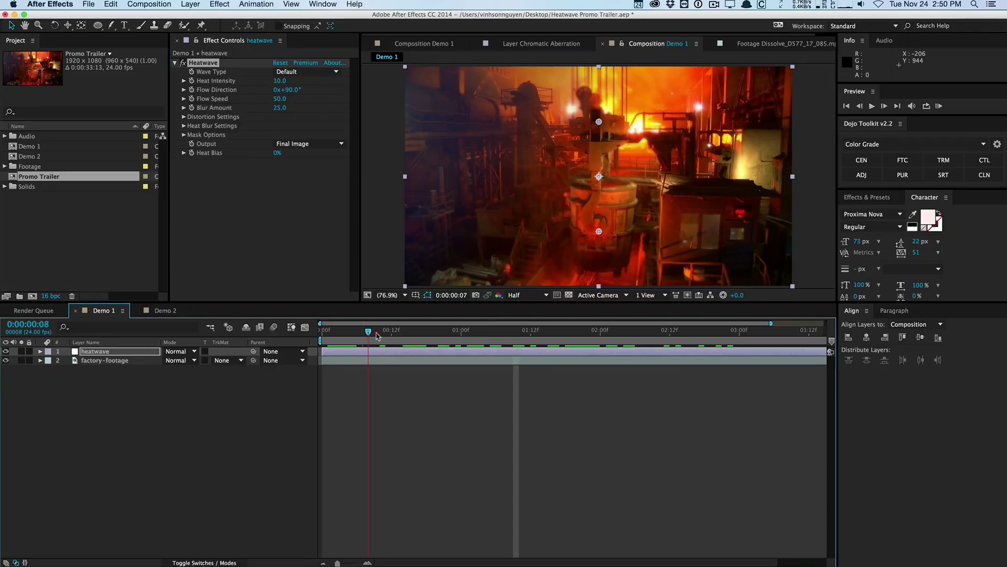
key("space")
left_click_drag(523, 331, 600, 329)
key("space")
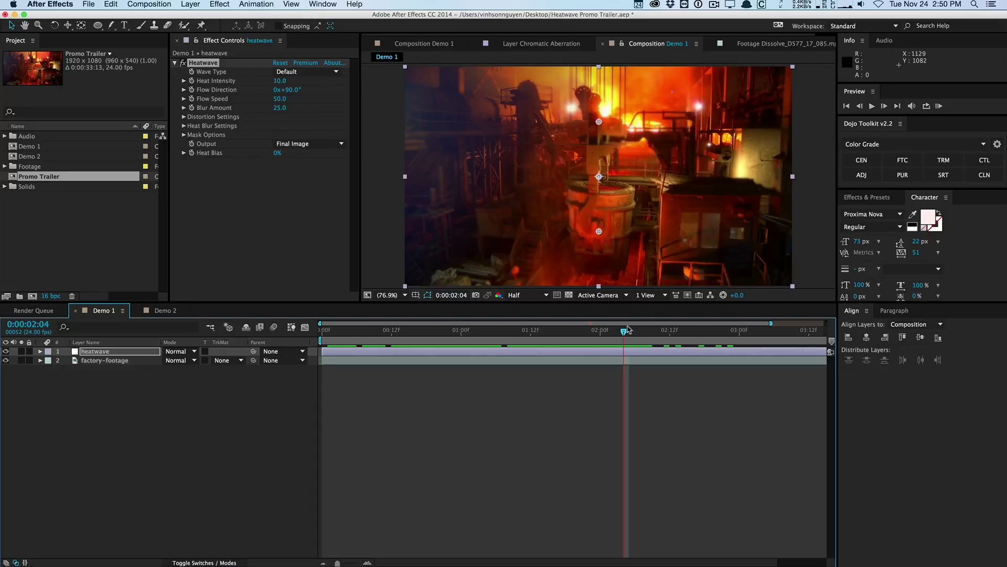
left_click_drag(625, 332, 600, 335)
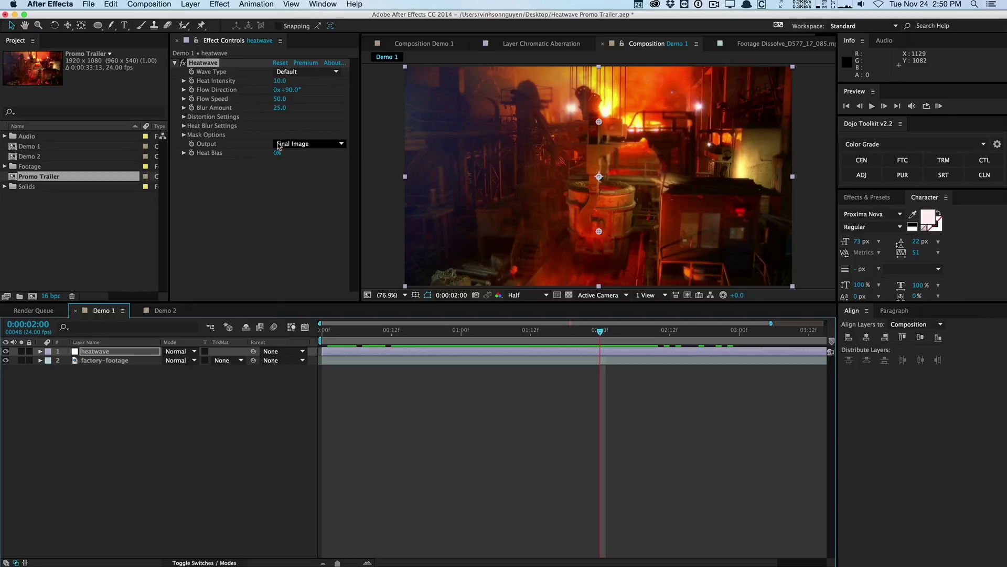
- Switch Heatwave Output to Distortion, briefly try Blur, then settle back on Distortion
left_click(303, 143)
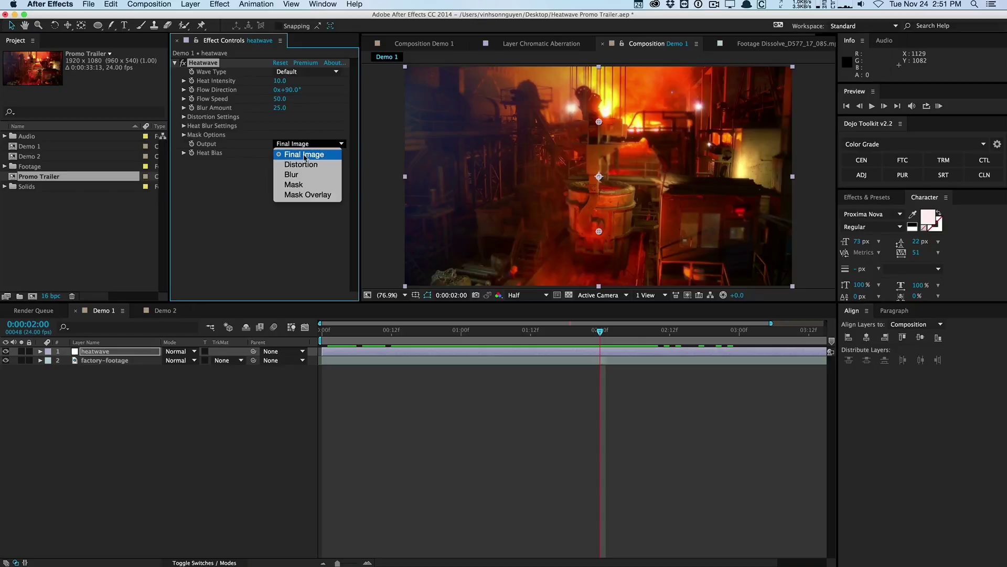
left_click(301, 164)
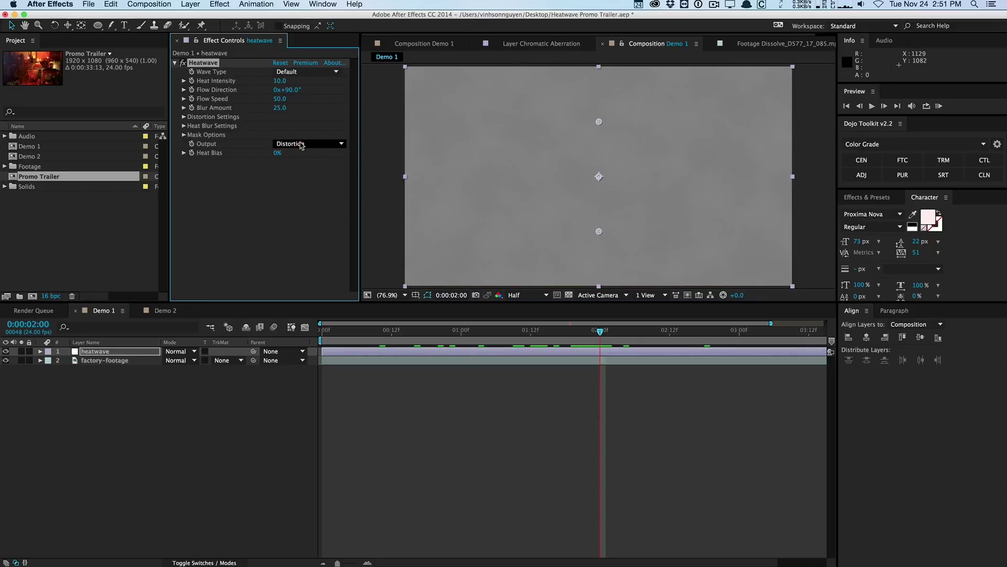
left_click(302, 142)
left_click(303, 175)
left_click(301, 145)
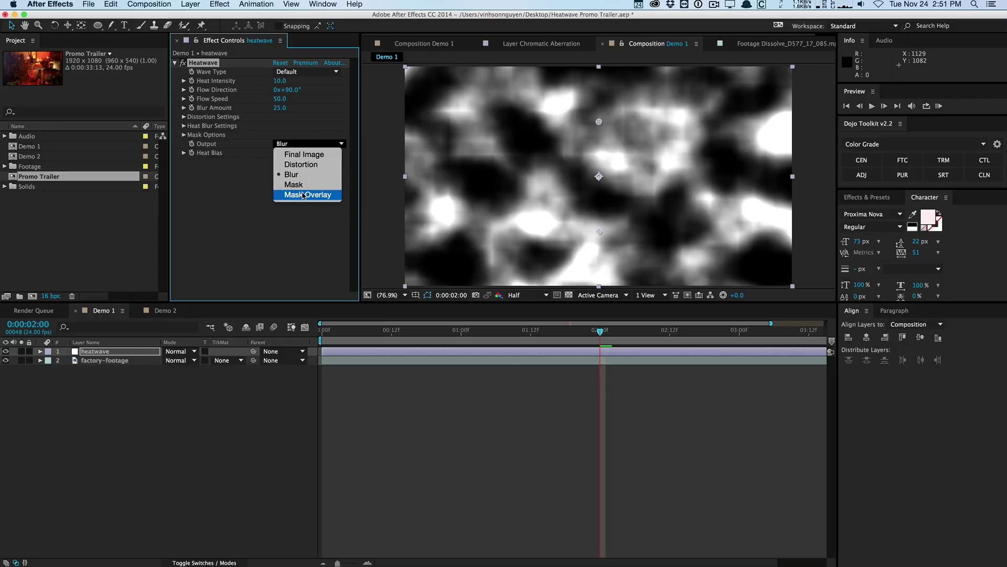
left_click(300, 164)
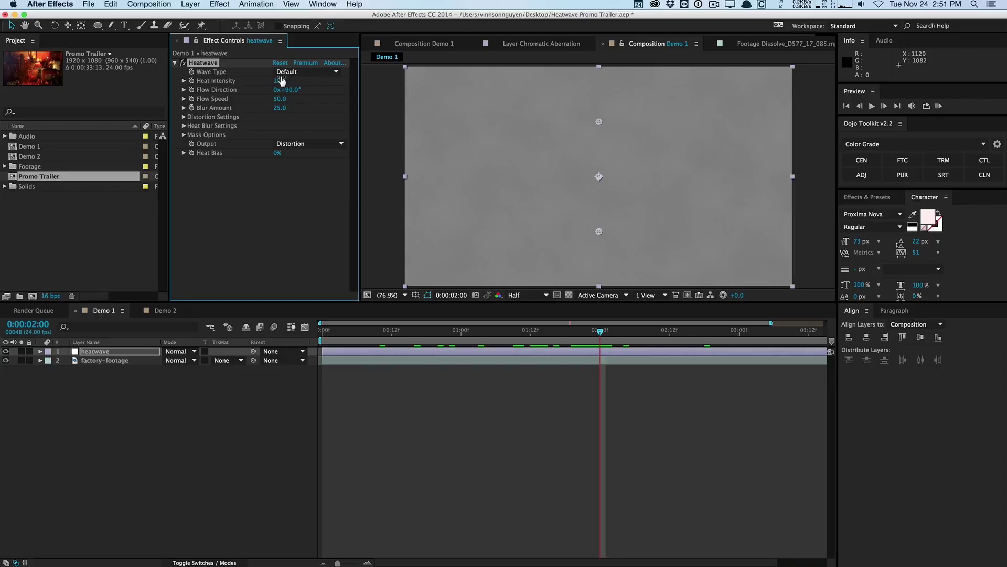
- Raise Heat Intensity to 100 and turn Flow Direction to 0x+32.0°, previewing the moving waves
left_click_drag(311, 76, 335, 76)
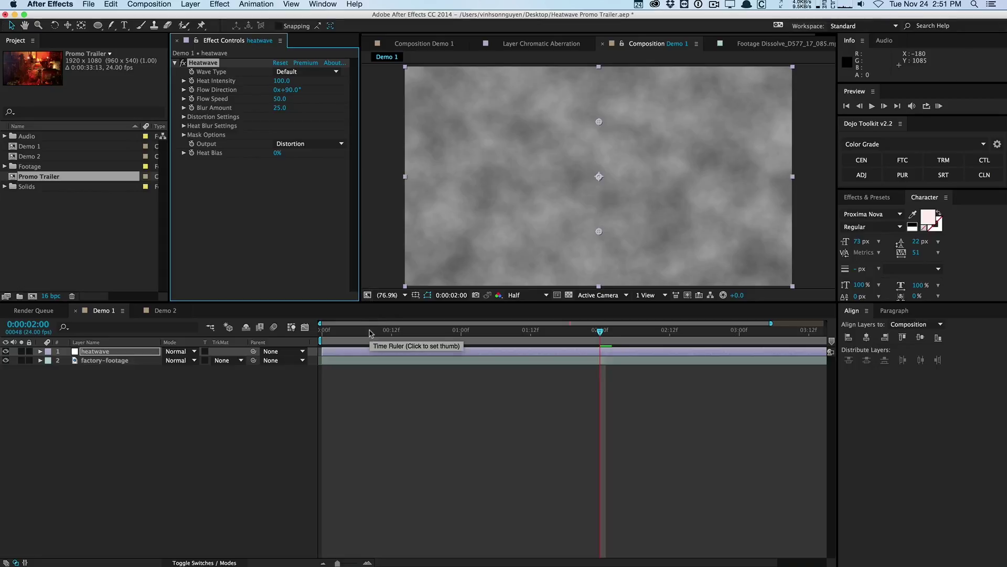
left_click_drag(366, 335, 519, 336)
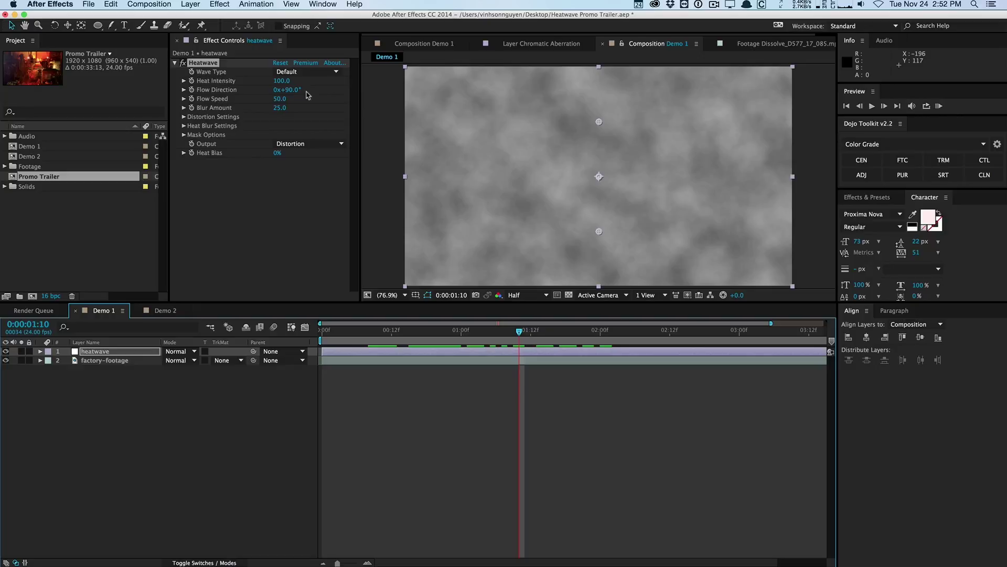
left_click_drag(288, 89, 321, 83)
left_click(320, 329)
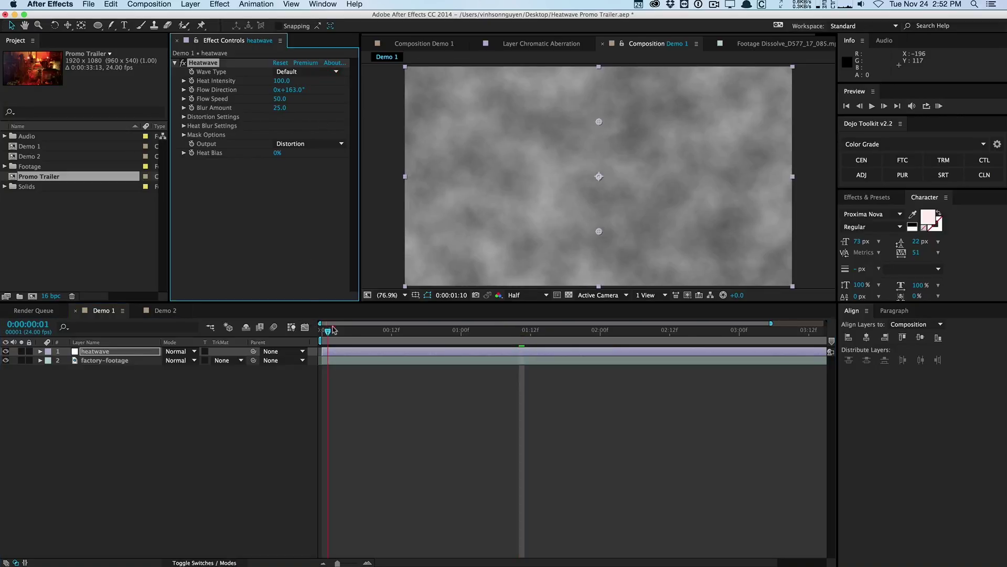
key("space")
key("space")
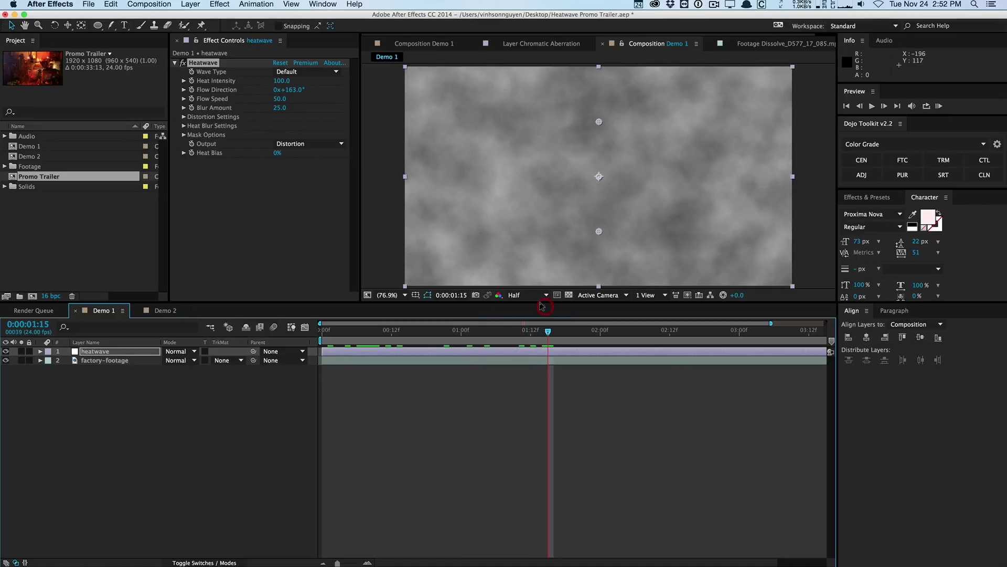
left_click_drag(307, 89, 231, 92)
left_click_drag(337, 332, 380, 326)
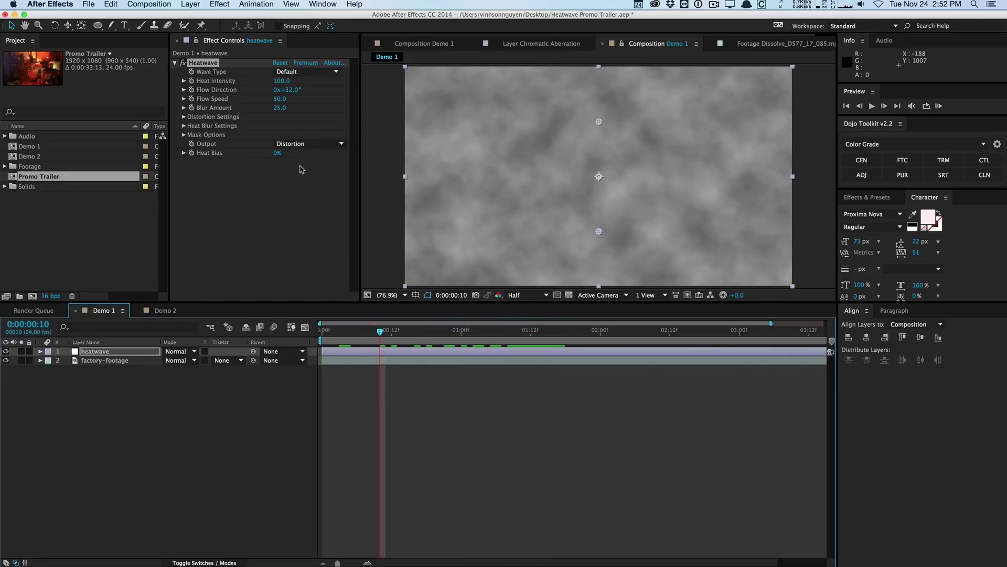
- Preview Flow Speed at 75 and 100, then settle on a Flow Speed of 20
left_click(278, 99)
type("75")
key("Return")
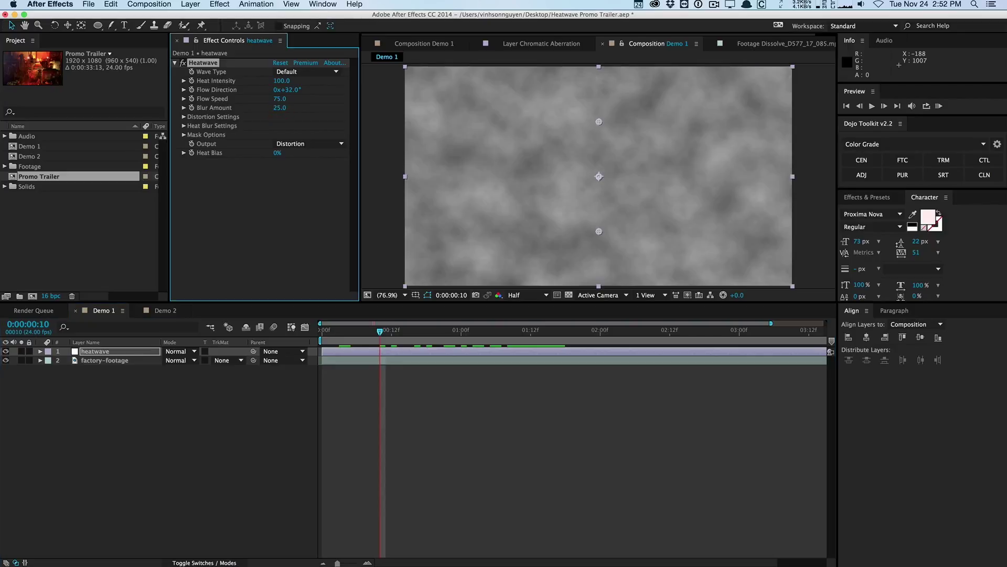
left_click_drag(382, 328, 531, 318)
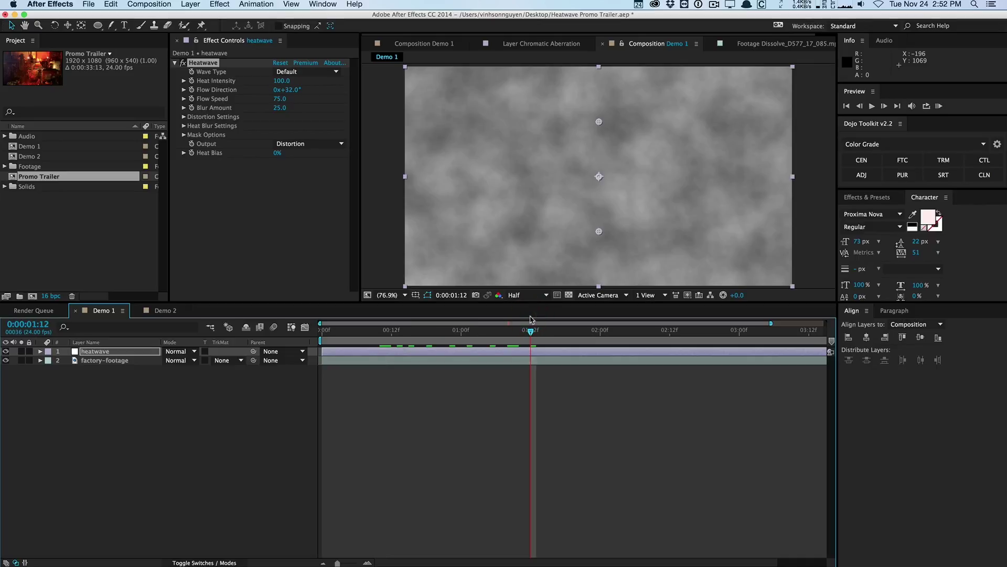
left_click(281, 100)
type("10")
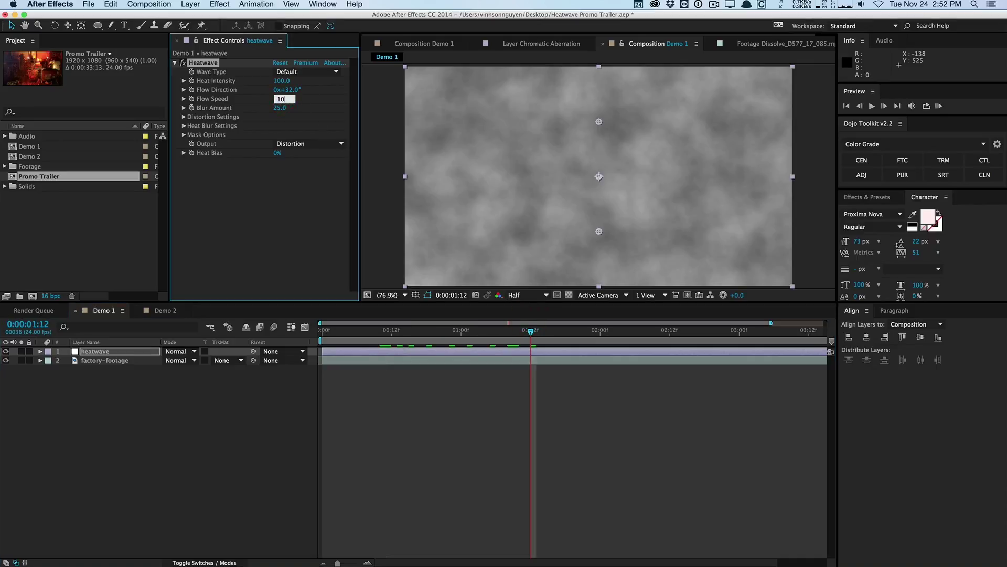
type("0")
key("Return")
key("space")
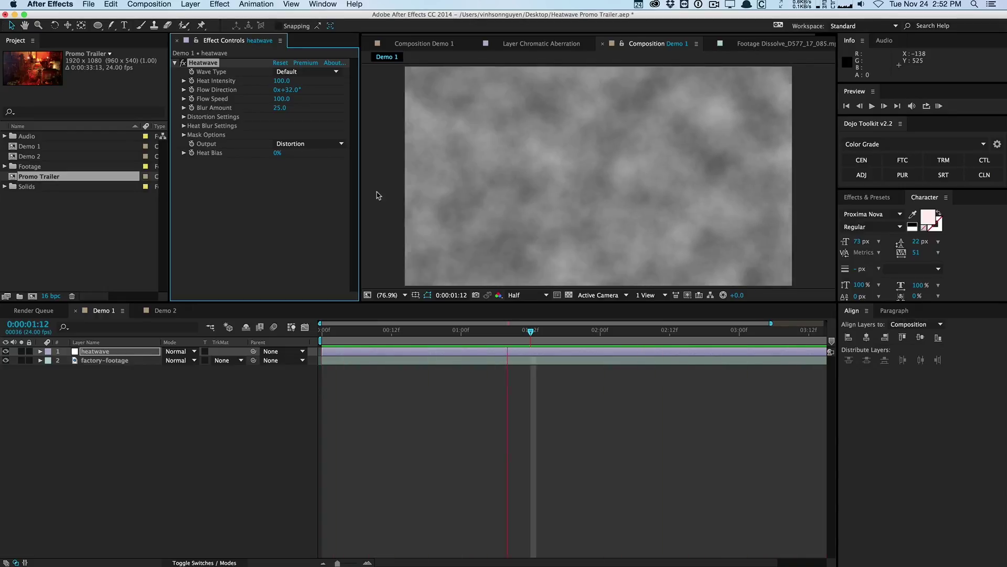
left_click(311, 130)
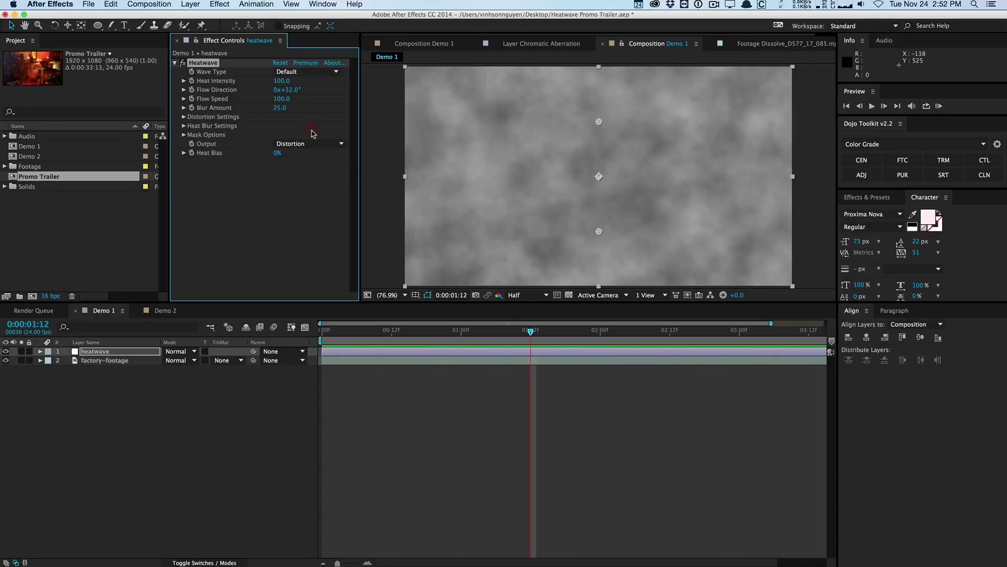
left_click(279, 99)
type("20")
key("Return")
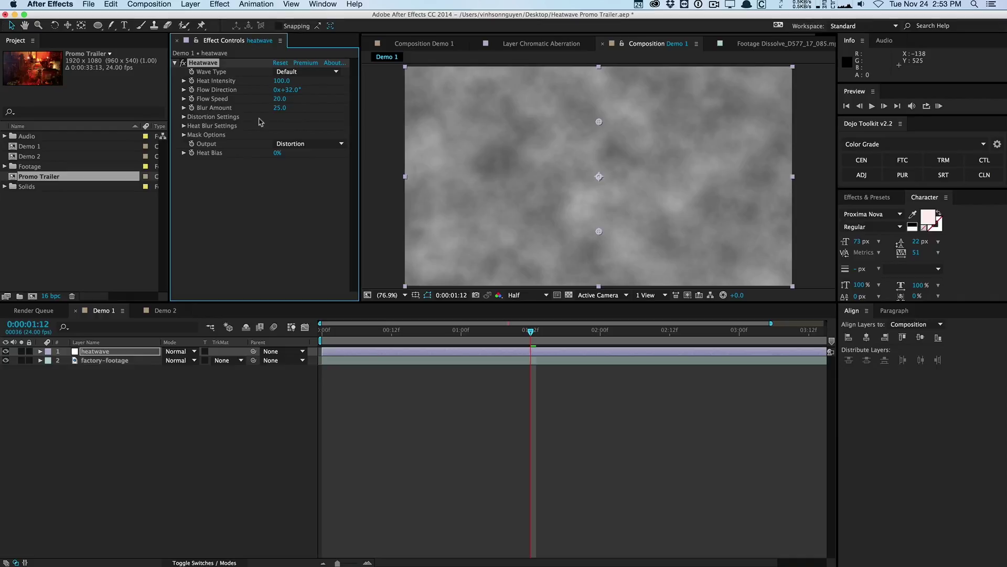
- Expand the heat settings, trim Heat Size slightly and scrub Heat Detail Scale to 138
left_click(184, 117)
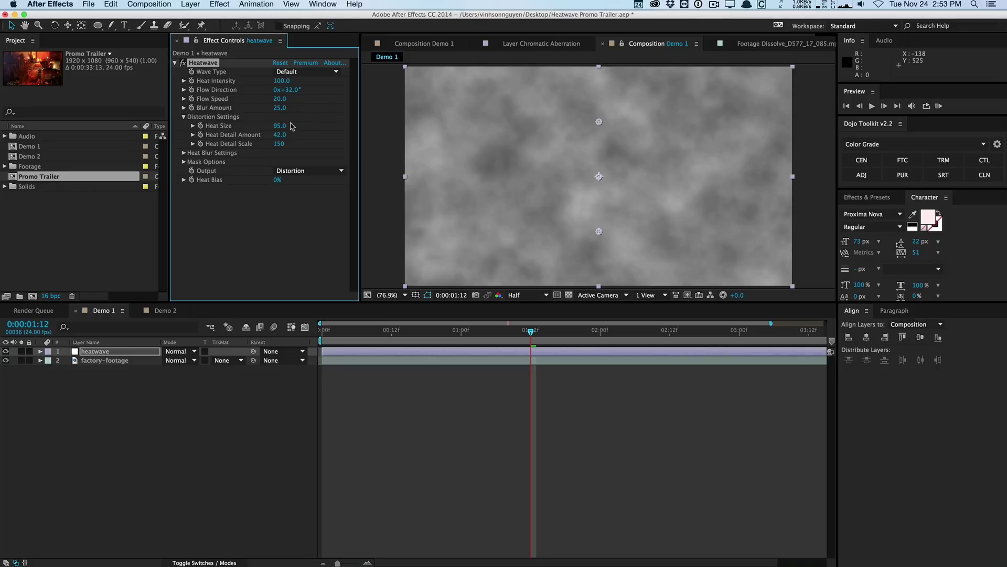
left_click_drag(281, 126, 301, 118)
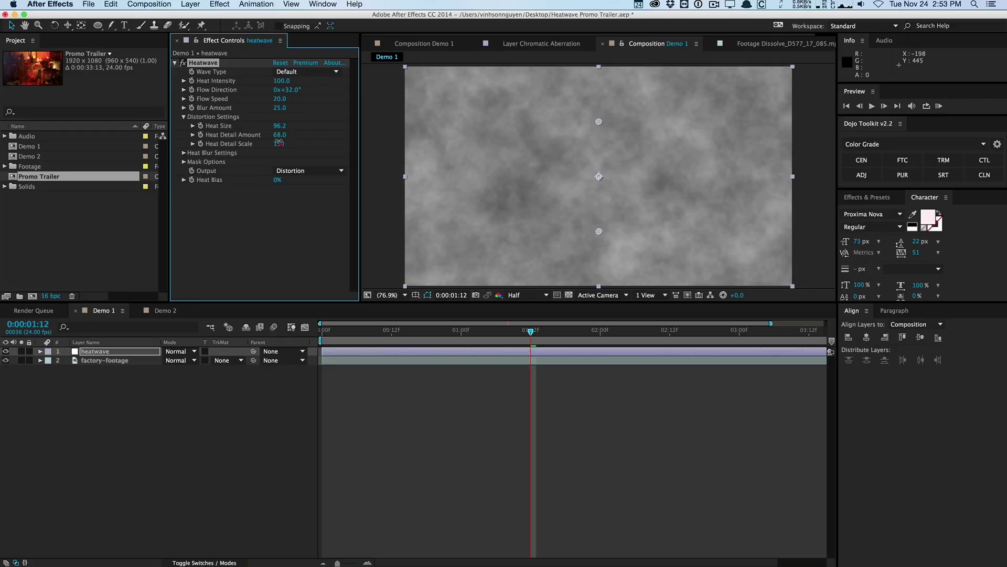
mouse_move(279, 143)
left_mouse_down()
mouse_move(288, 137)
mouse_move(272, 141)
left_mouse_up()
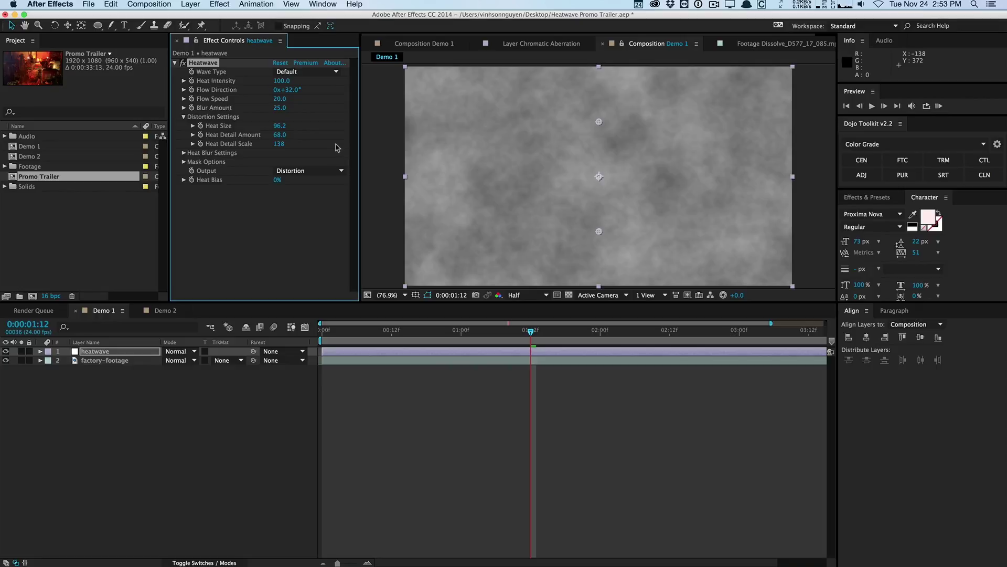
- Reset the Heatwave effect to defaults and set Heat Intensity to 30
left_click(281, 64)
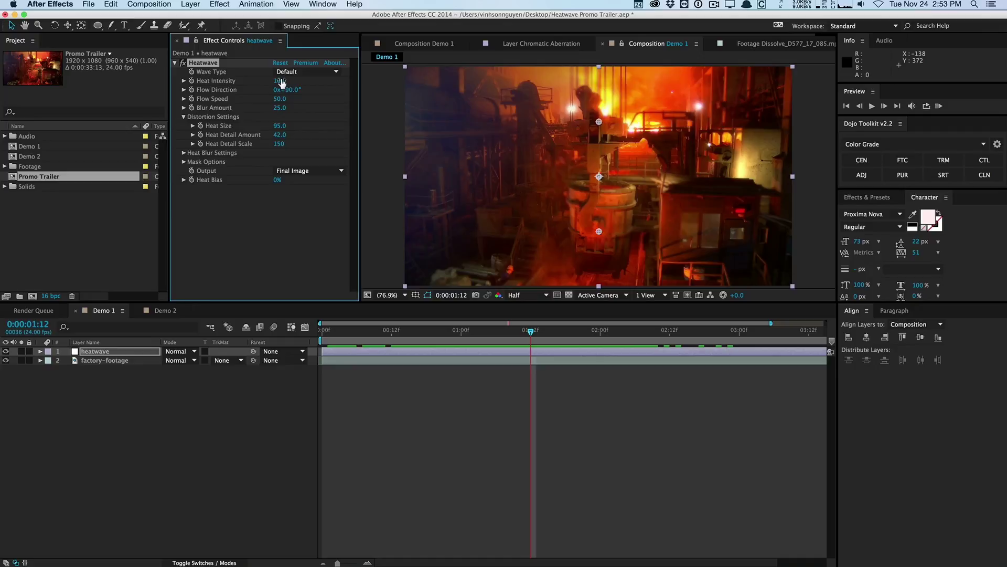
left_click(282, 81)
type("30")
key("Return")
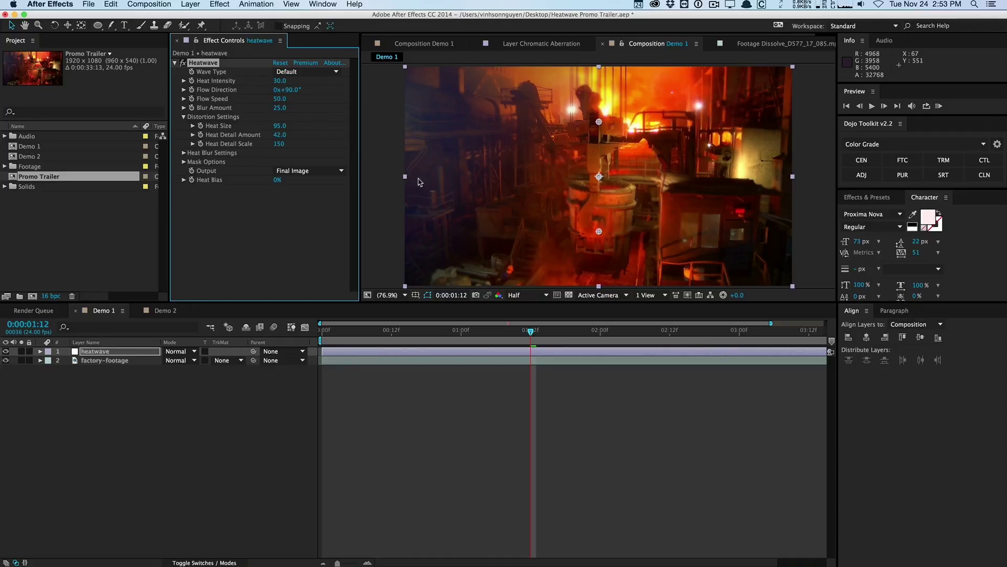
- Expand Heat Blur Settings, preview the footage, and set Blur Amount to 40
left_click(184, 154)
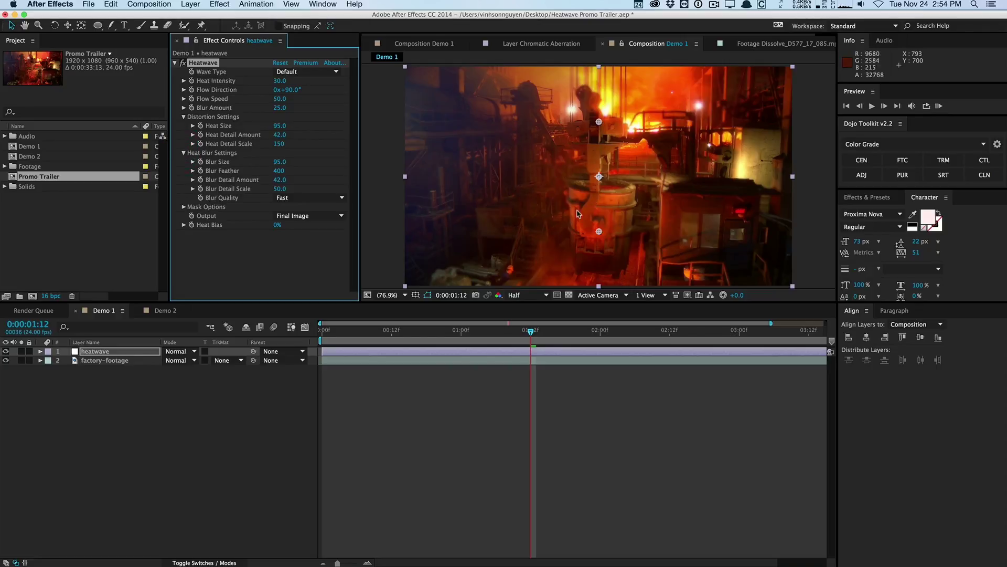
left_click(422, 333)
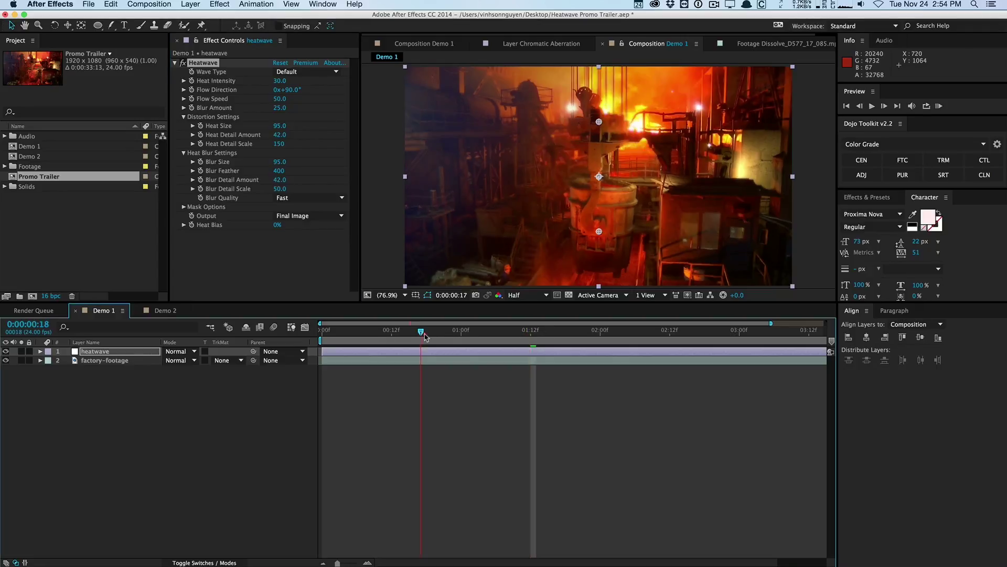
left_click_drag(424, 336, 525, 333)
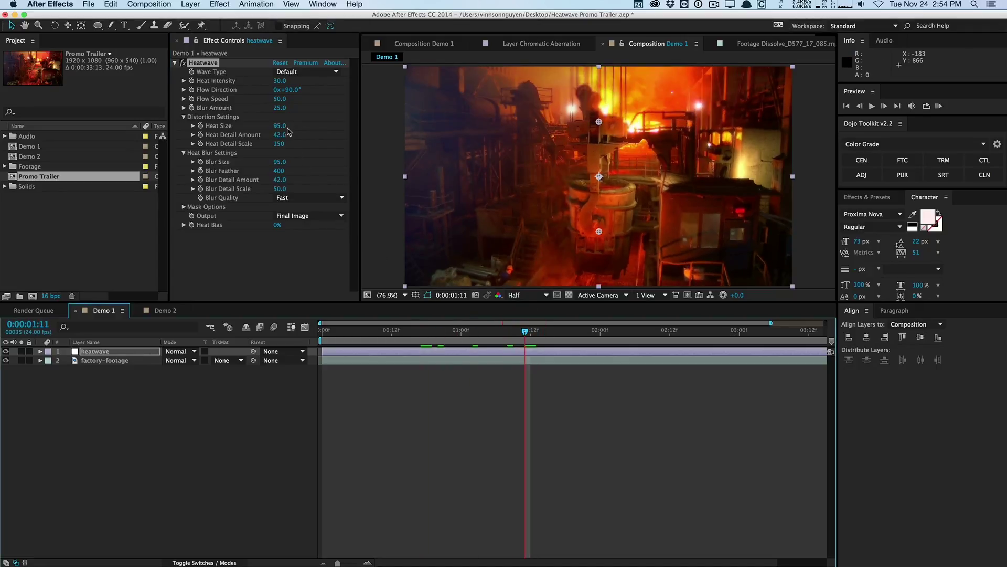
left_click(280, 108)
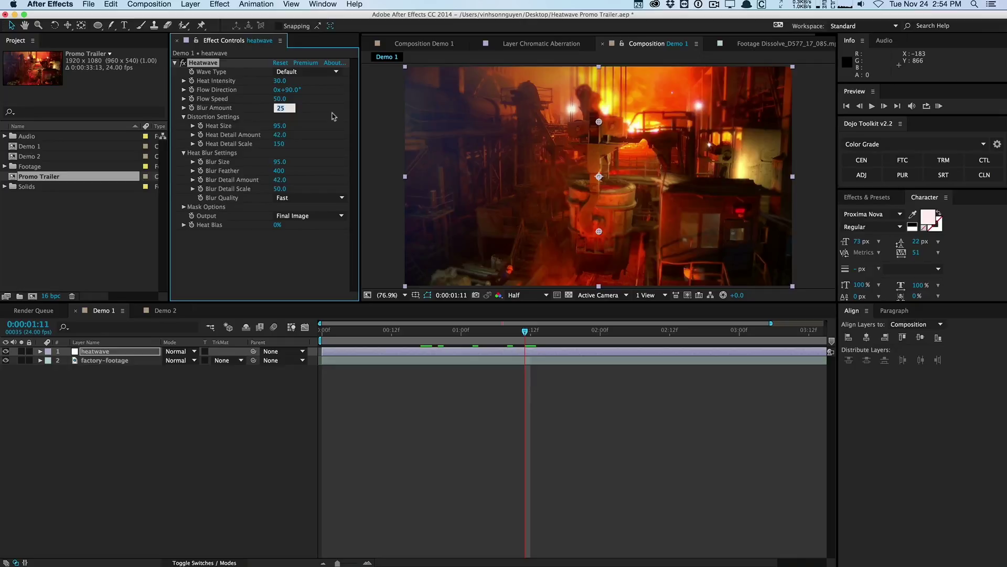
type("40")
key("Return")
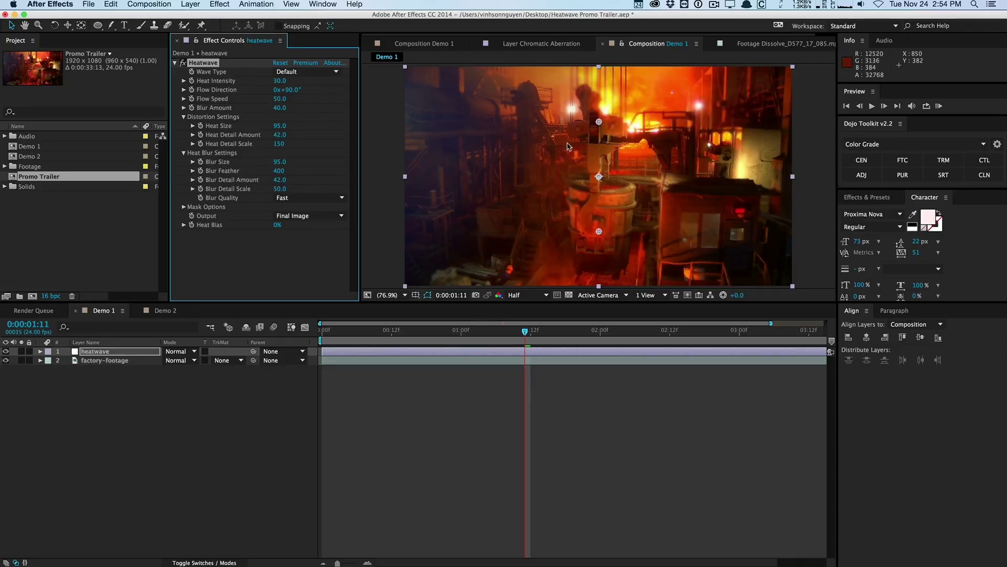
- Zoom the viewer to 100% and scrub the playhead to inspect the shimmering furnace footage
left_click(390, 295)
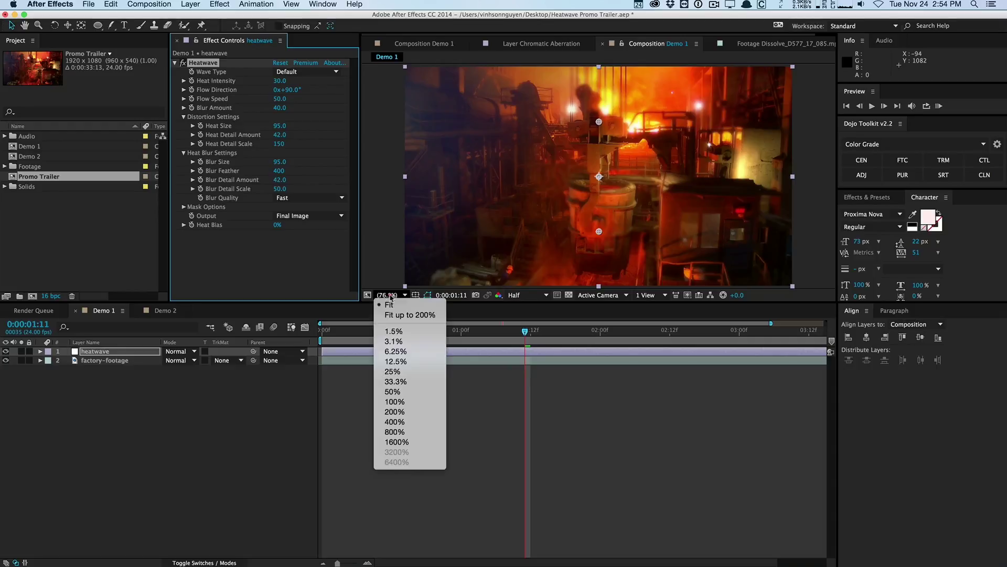
left_click(427, 402)
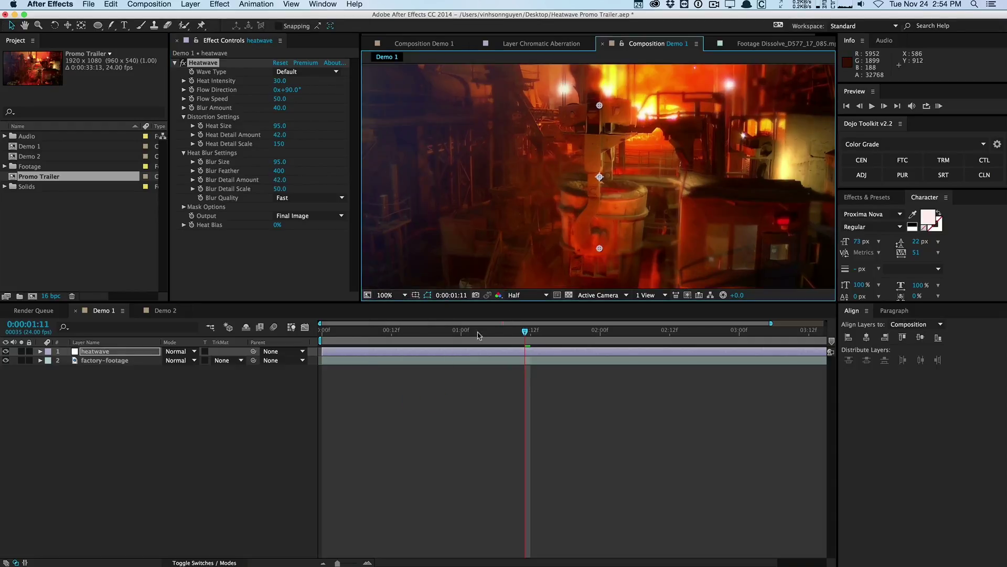
left_click_drag(440, 336, 595, 330)
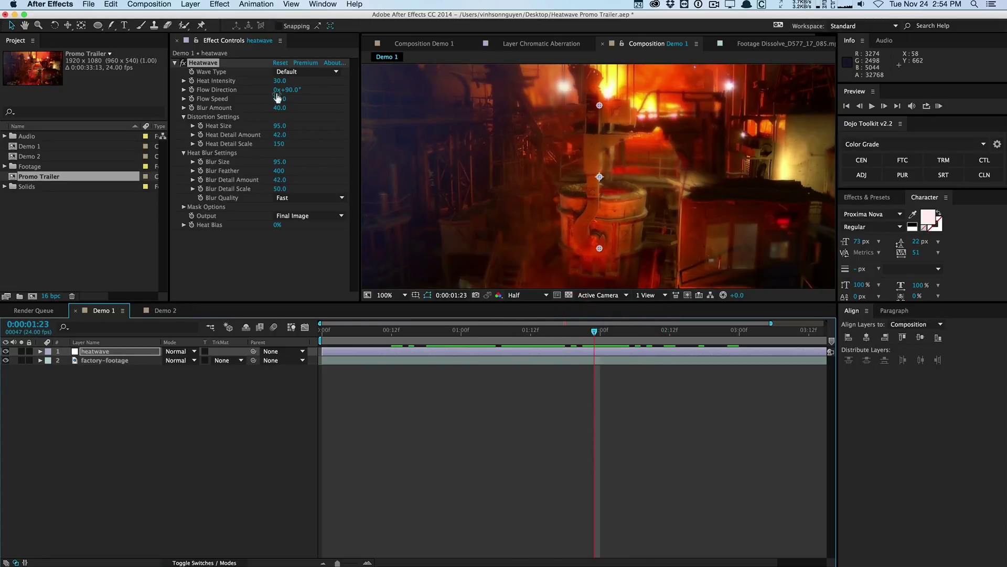
- Show the Blur output map and adjust Blur Size and Blur Detail Amount
left_click(294, 216)
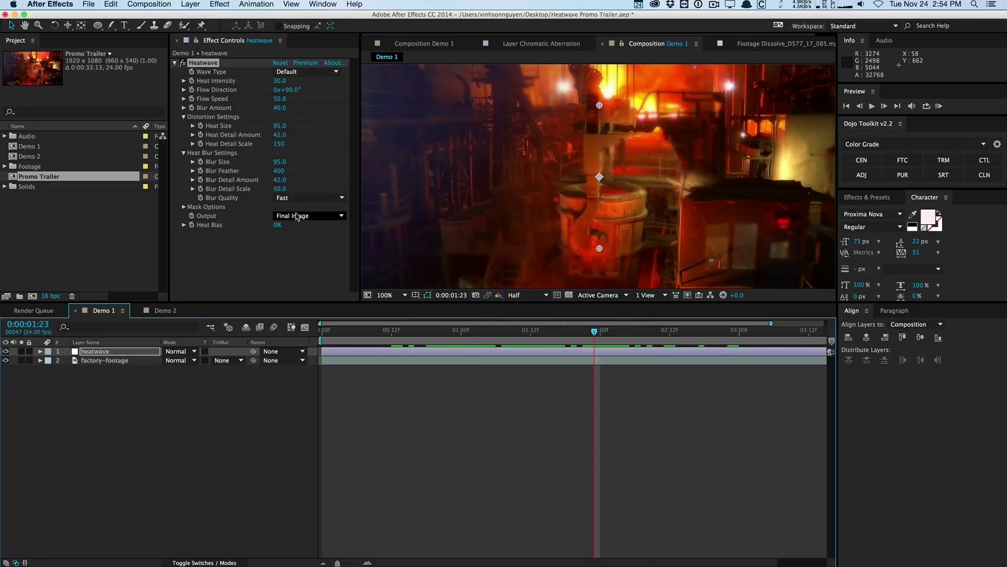
left_click(303, 247)
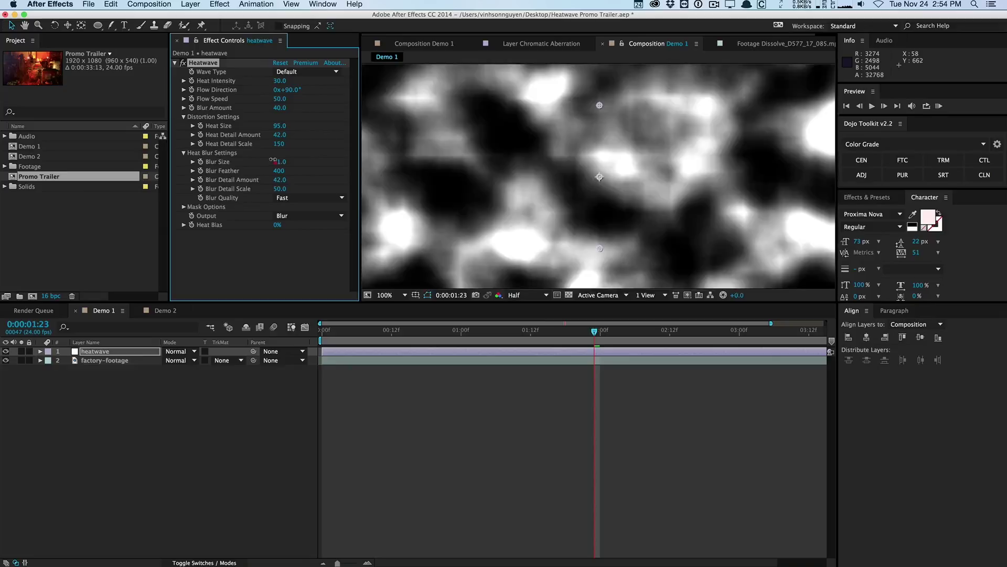
mouse_move(272, 159)
left_mouse_down()
mouse_move(350, 160)
mouse_move(267, 166)
left_mouse_up()
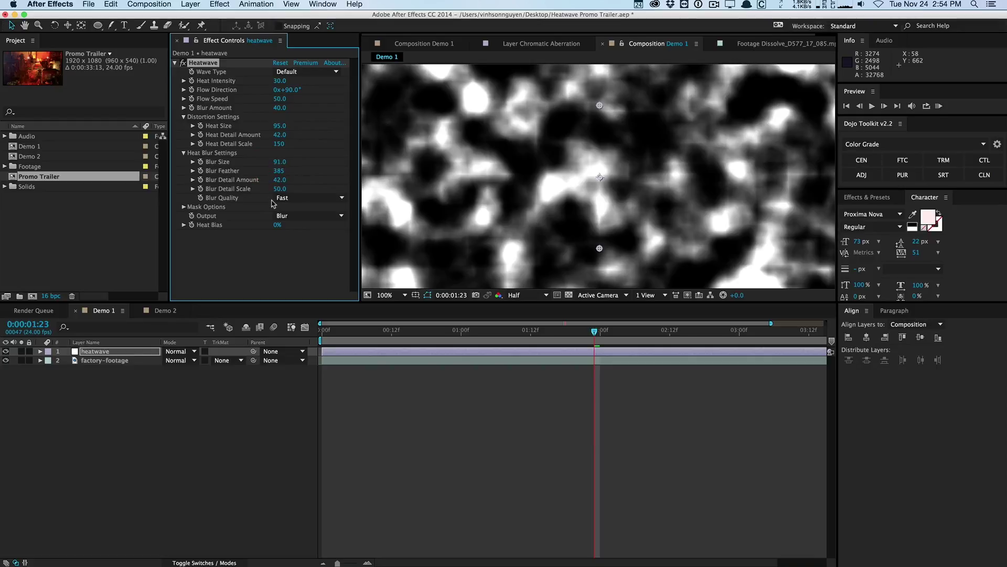
left_click_drag(280, 179, 276, 186)
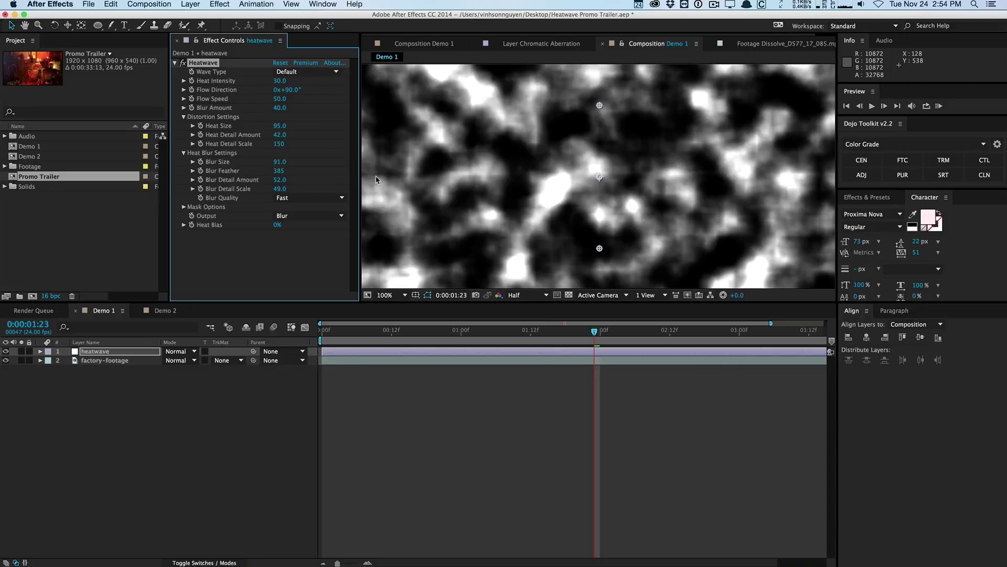
- Try Blur Quality Accurate (Slow), then switch it back to Fast
left_click(305, 198)
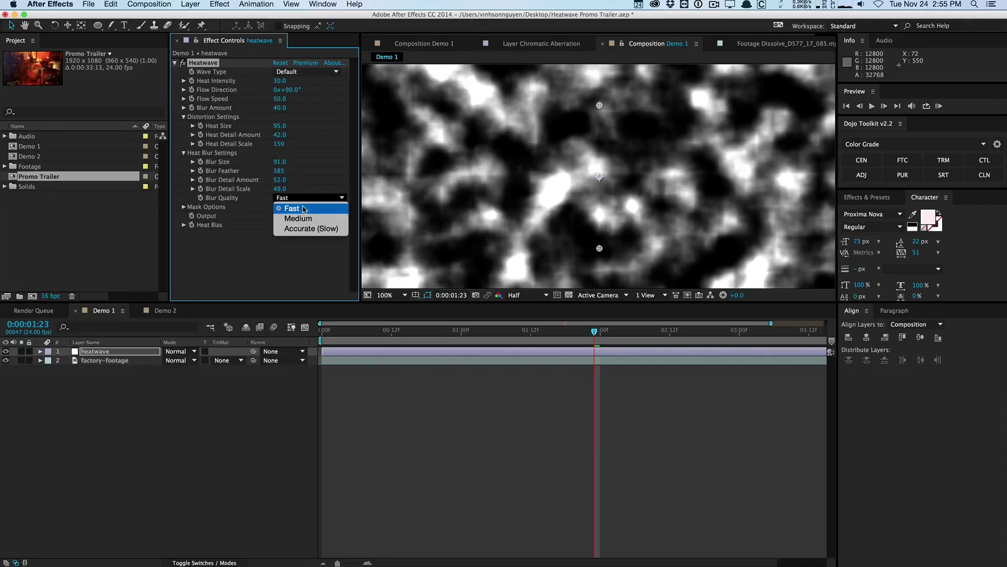
left_click(310, 229)
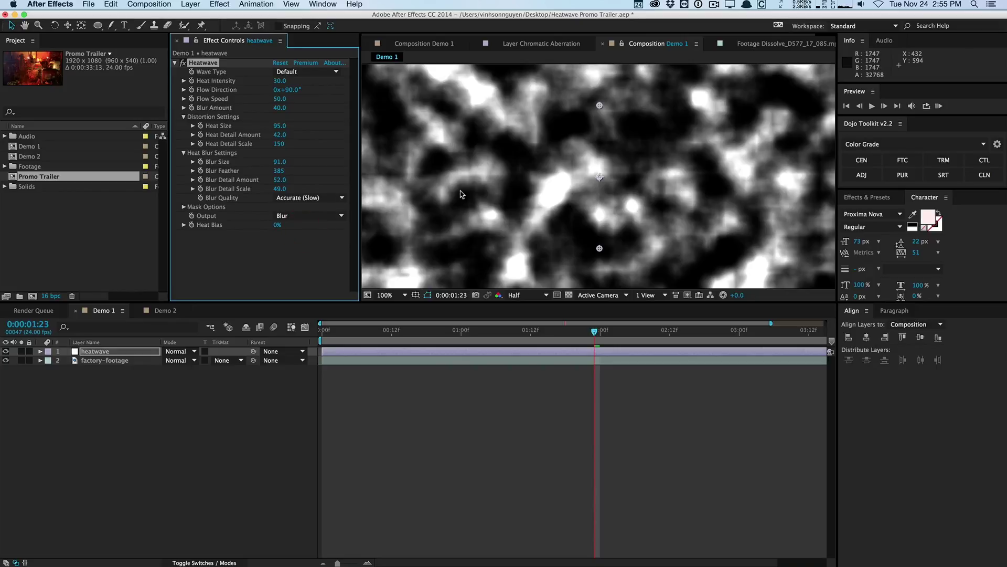
left_click(323, 198)
left_click(325, 209)
- Return Output to Final Image, reset Heatwave, and set Heat Intensity to 25
left_click(304, 216)
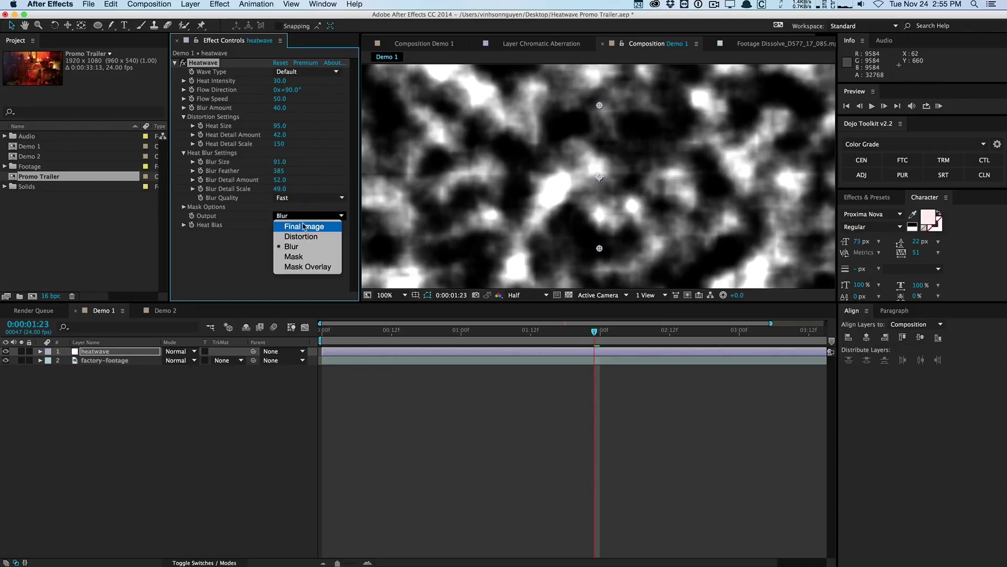
left_click(304, 222)
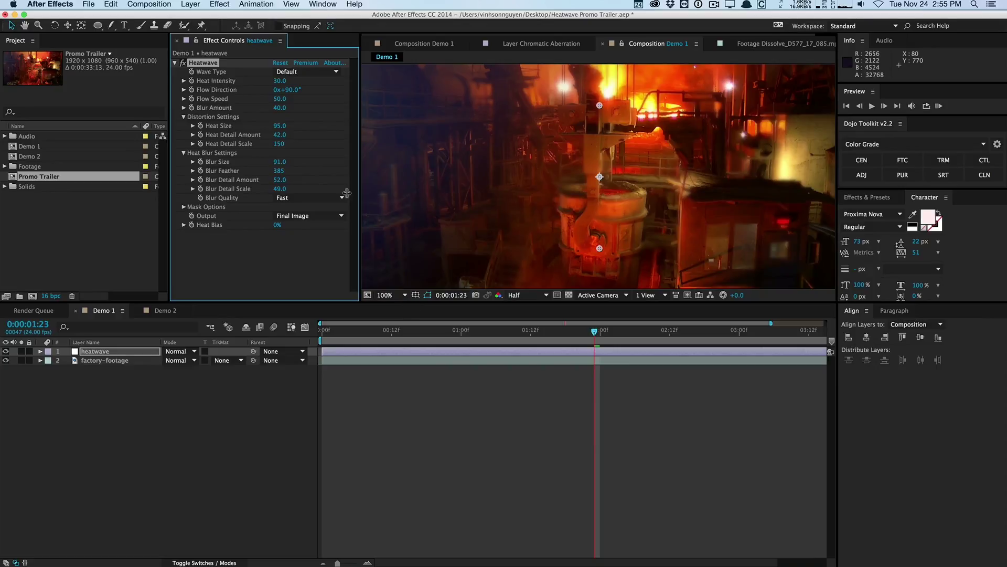
left_click(284, 63)
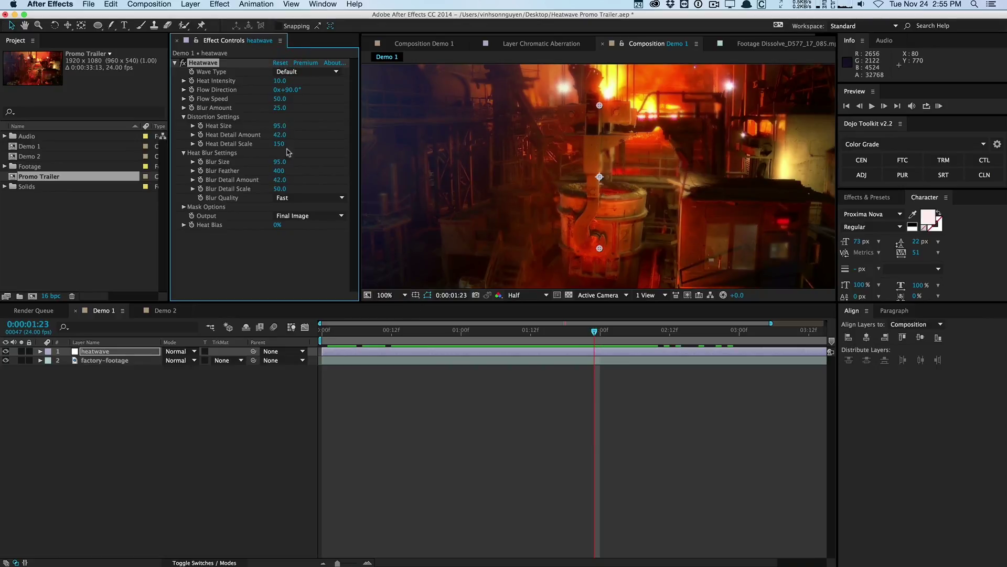
left_click(280, 81)
type("25")
key("Return")
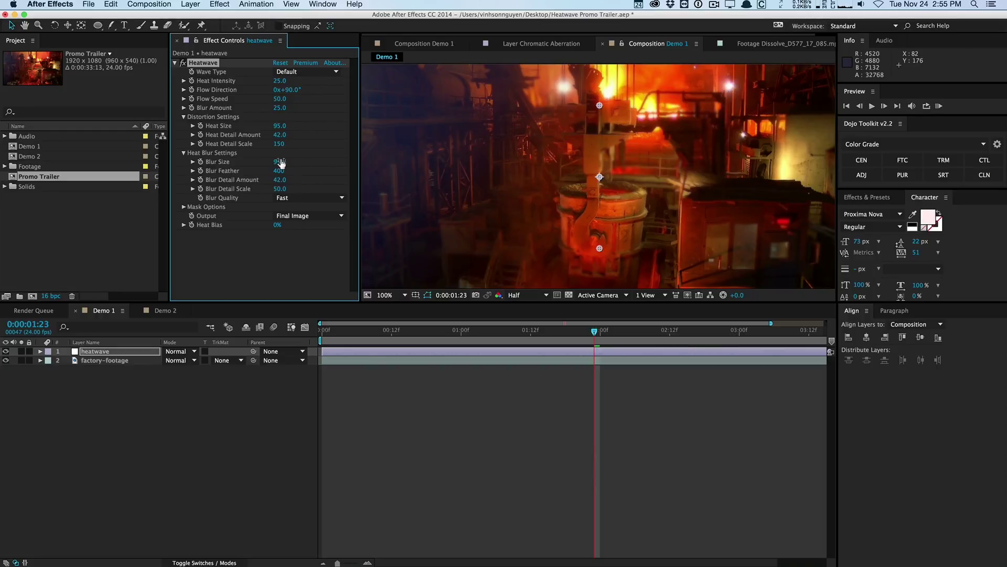
- Set Blur Size 85, Blur Amount 30 and Flow Speed 55, then play a preview
left_click(279, 163)
type("85")
key("Return")
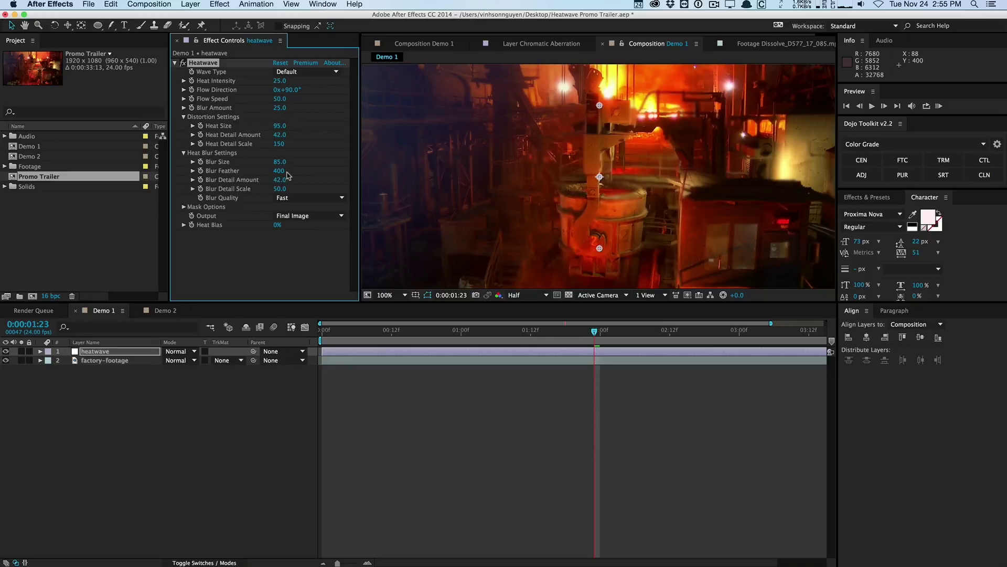
left_click(280, 115)
left_click(279, 108)
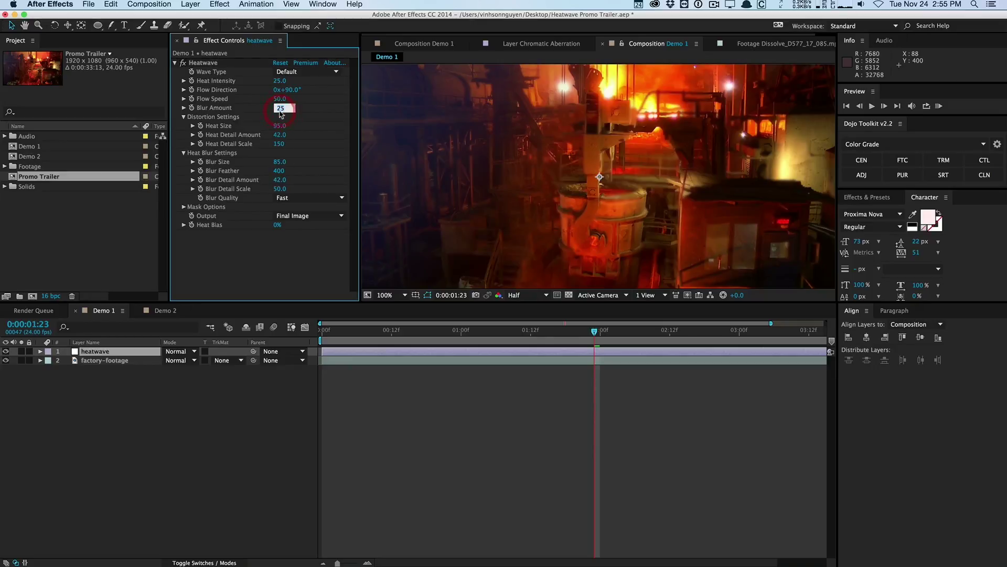
key("Return")
left_click(279, 99)
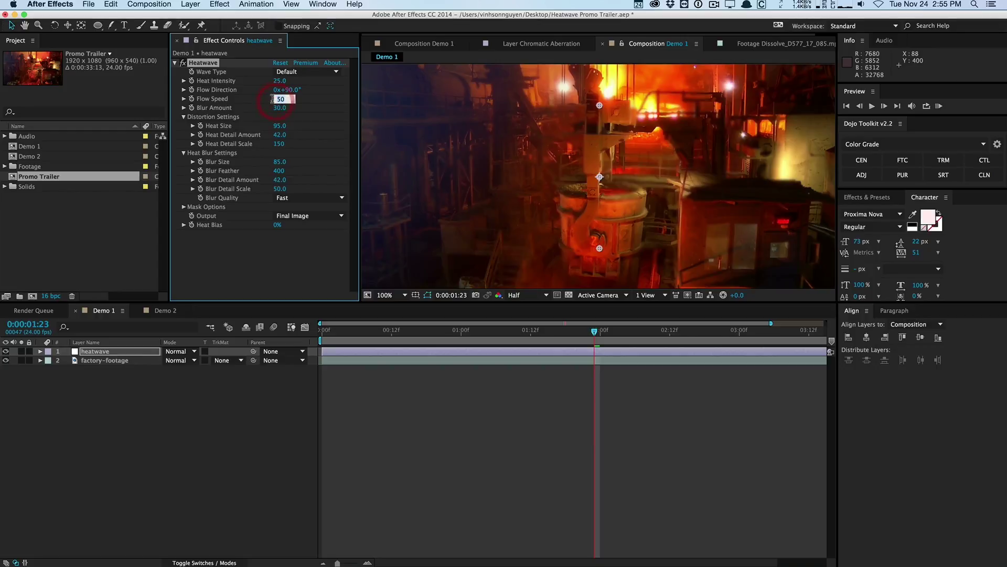
type("55.")
key("Return")
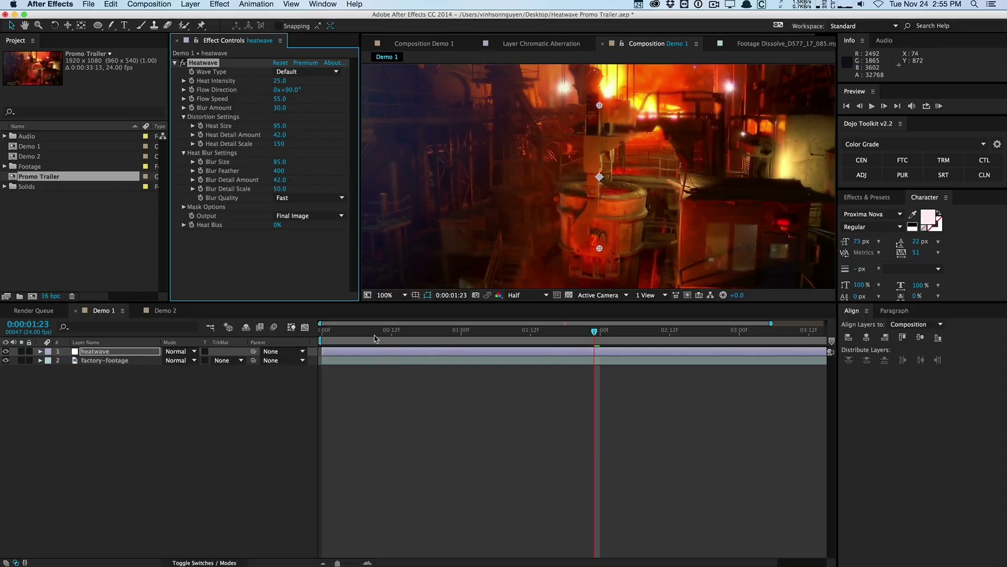
key("space")
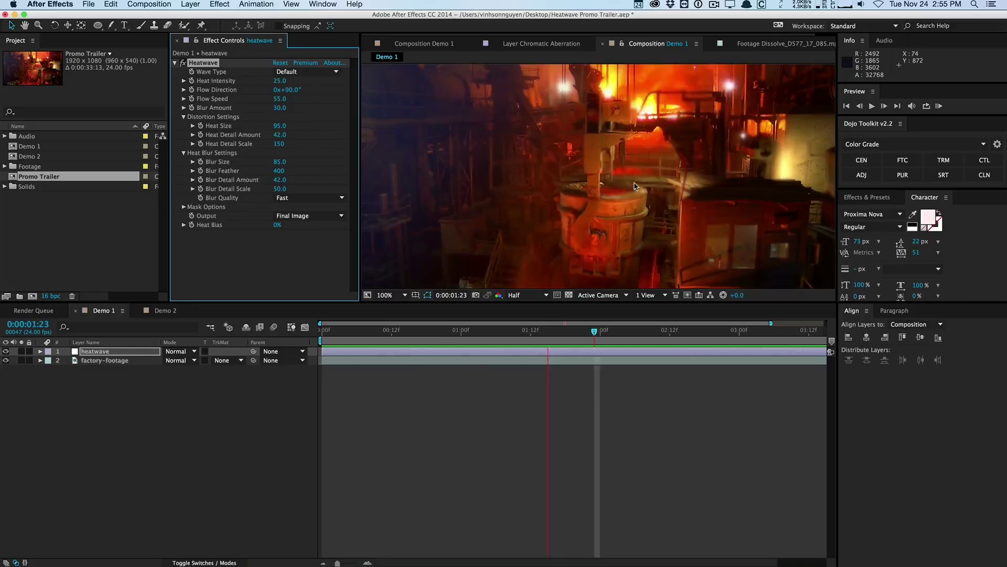
- Stop the heatwave preview playback
key("space")
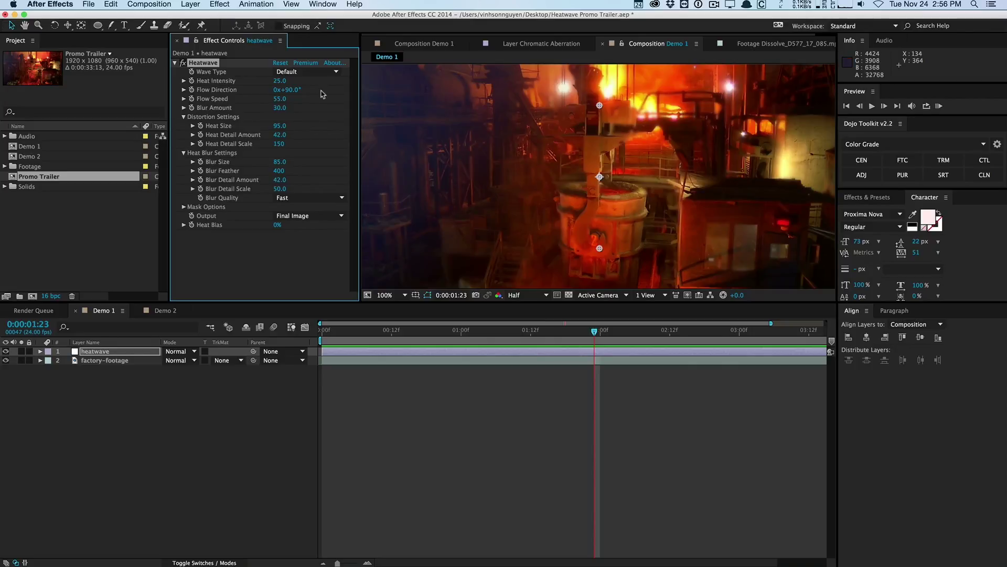
- Show the heatwave as a distortion map with Heat Intensity 100
left_click(309, 216)
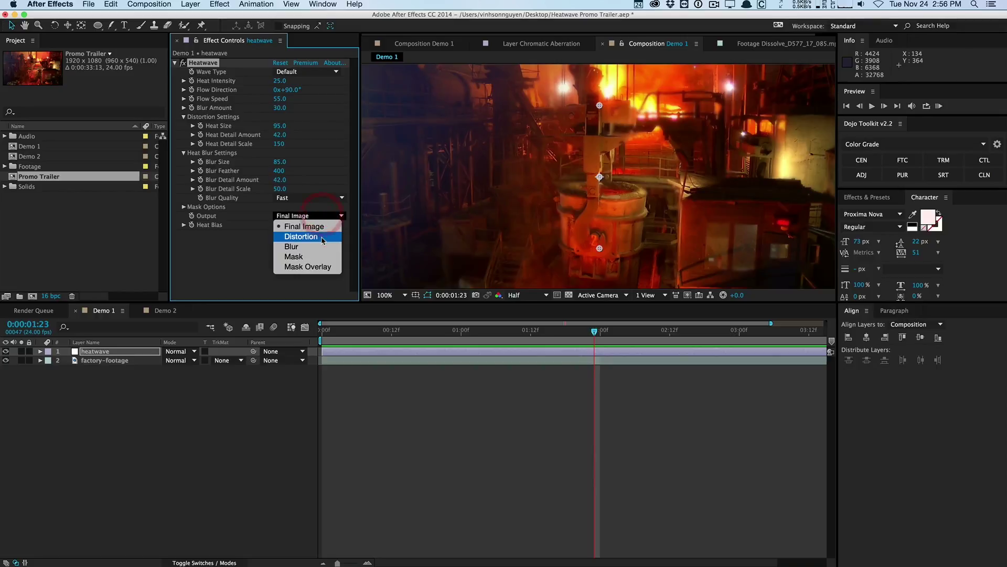
left_click(321, 236)
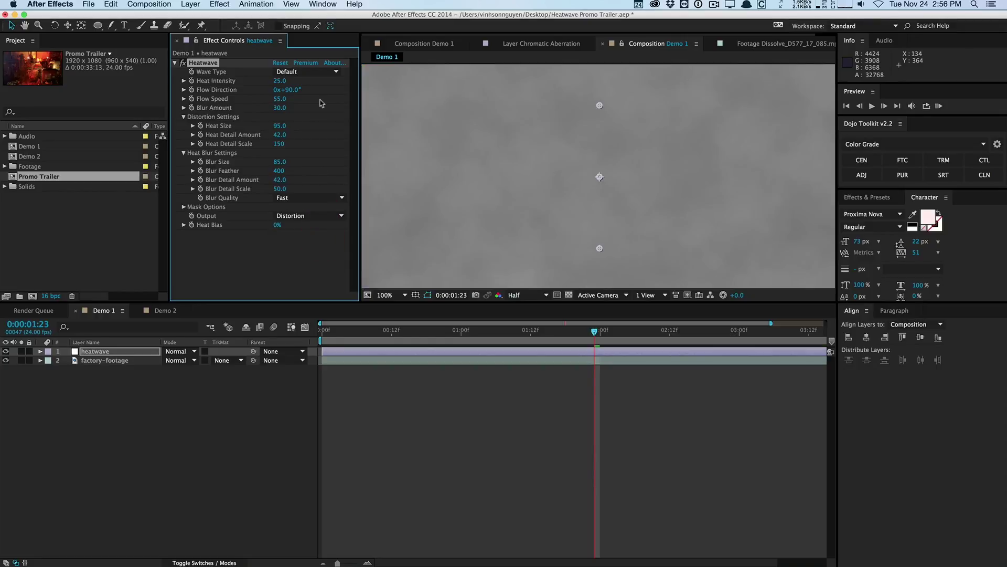
left_click(281, 82)
type("100")
key("Return")
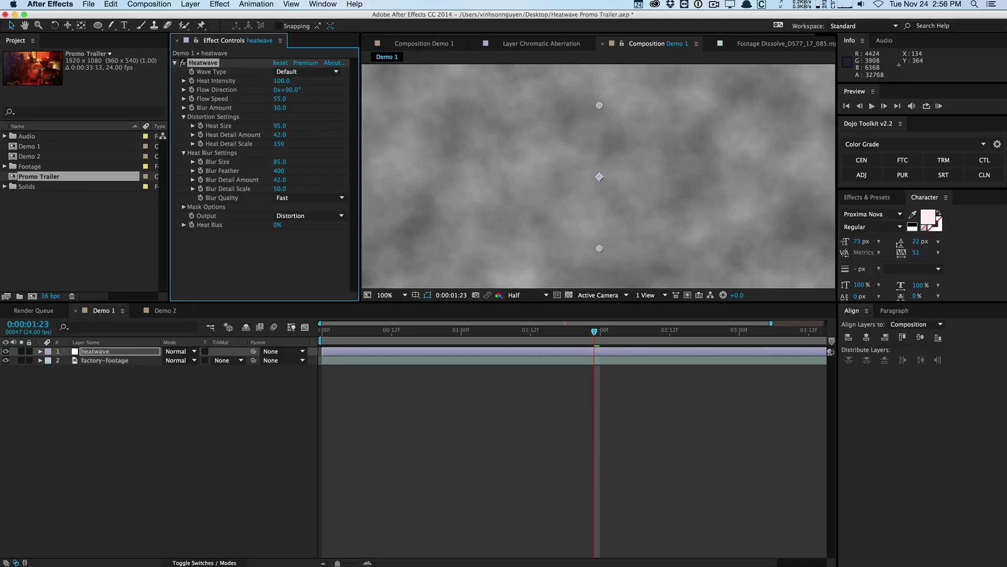
- Compare Billowed and then Ridged wave types, scrubbing and playing the timeline
left_click(319, 73)
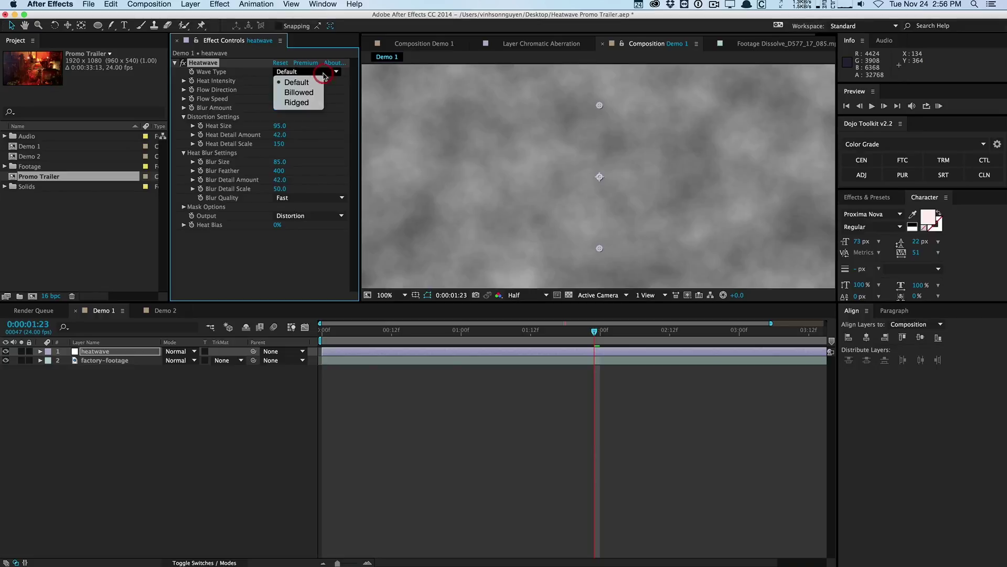
left_click(298, 92)
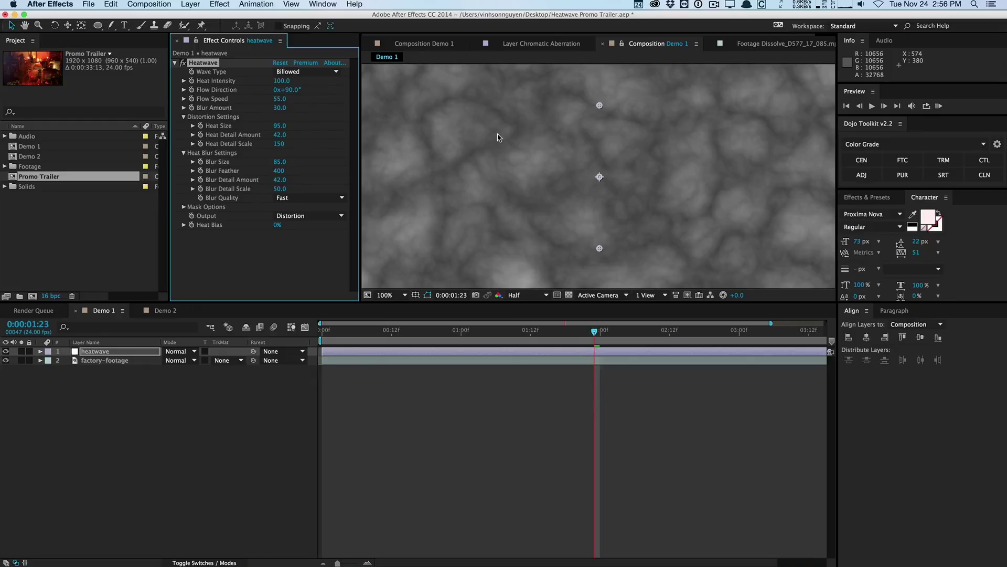
left_click_drag(394, 332, 461, 331)
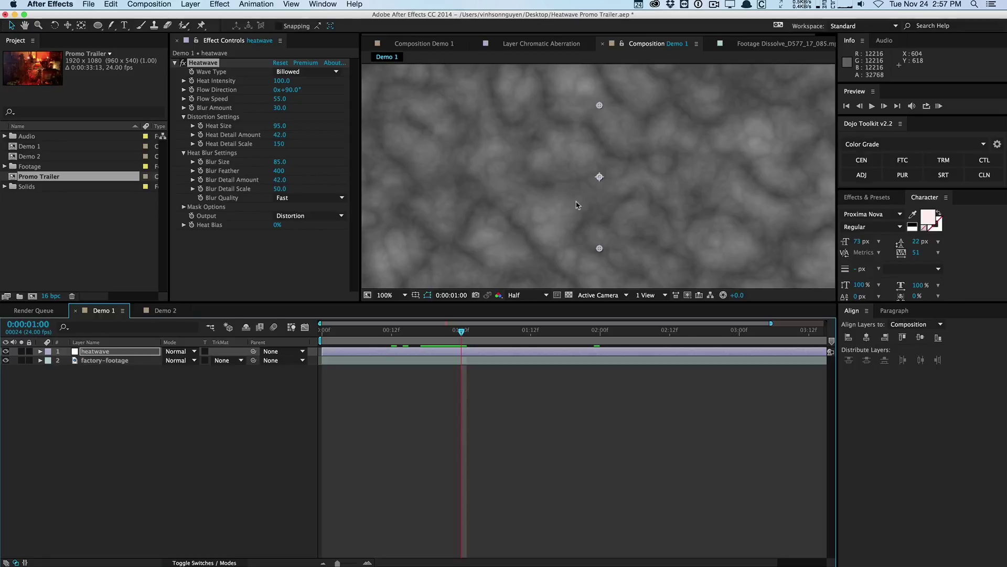
left_click(320, 91)
key("space")
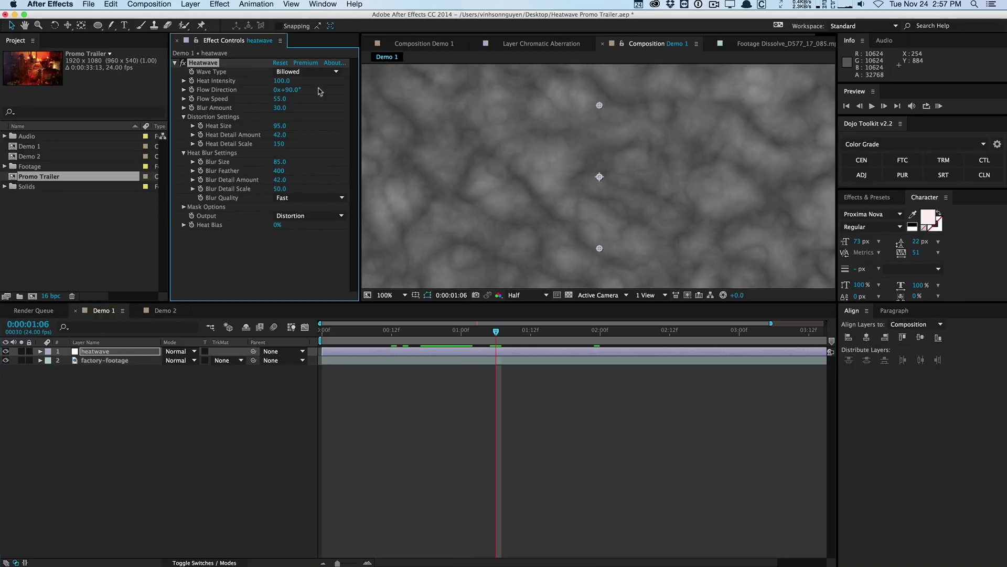
left_click(318, 73)
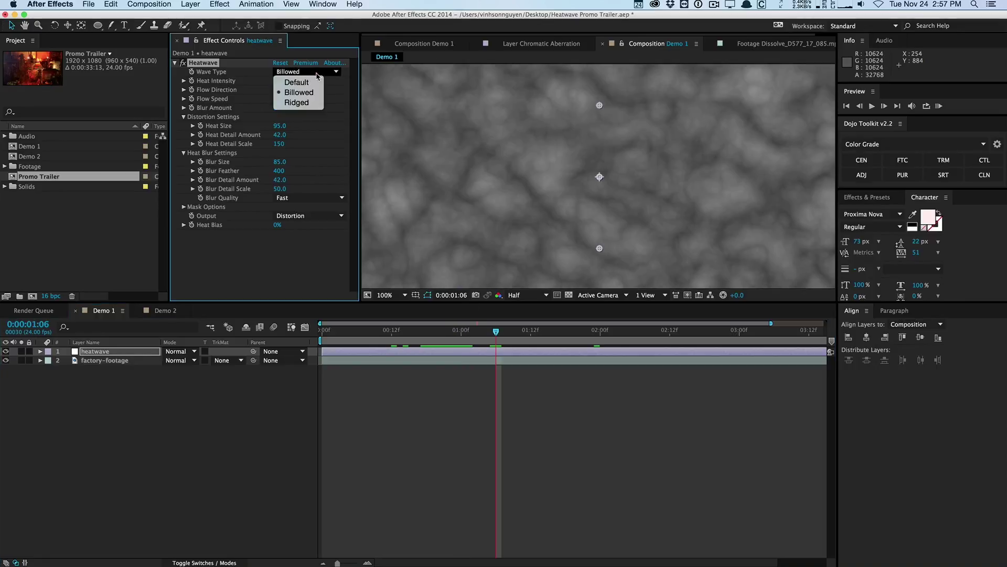
left_click(316, 104)
left_click_drag(353, 331, 502, 332)
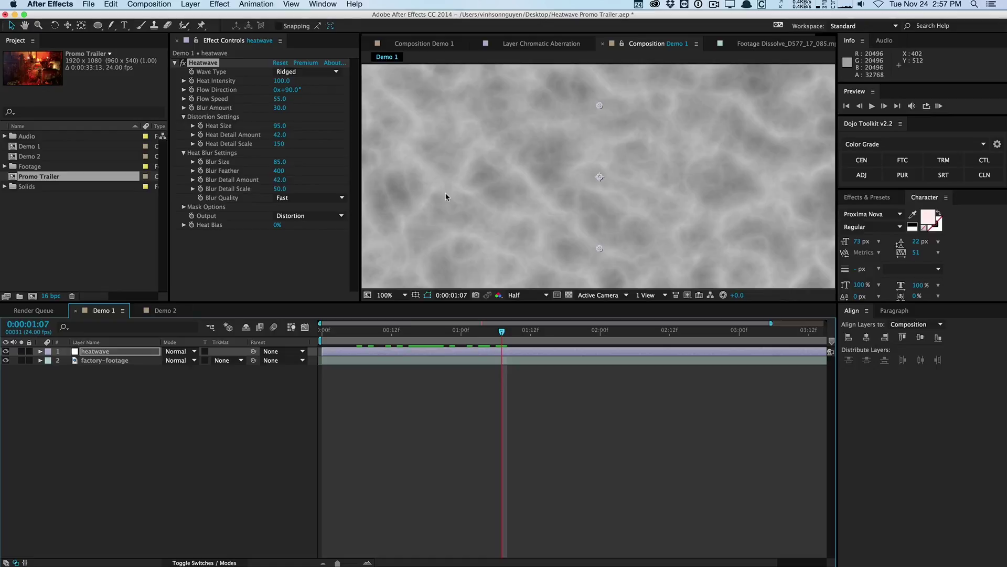
- Reset the wave type to Default and lower Heat Intensity to 40
left_click(314, 71)
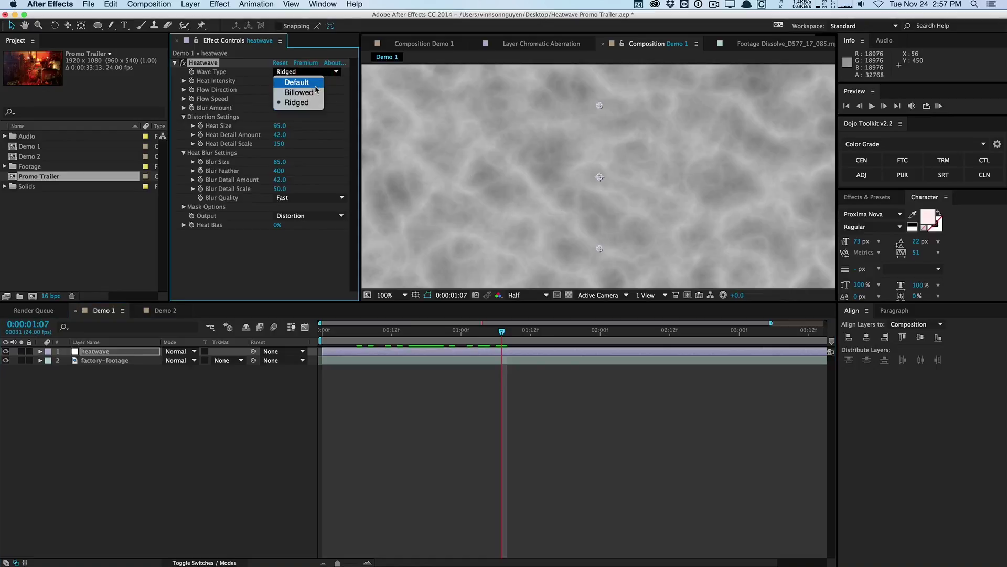
left_click(315, 85)
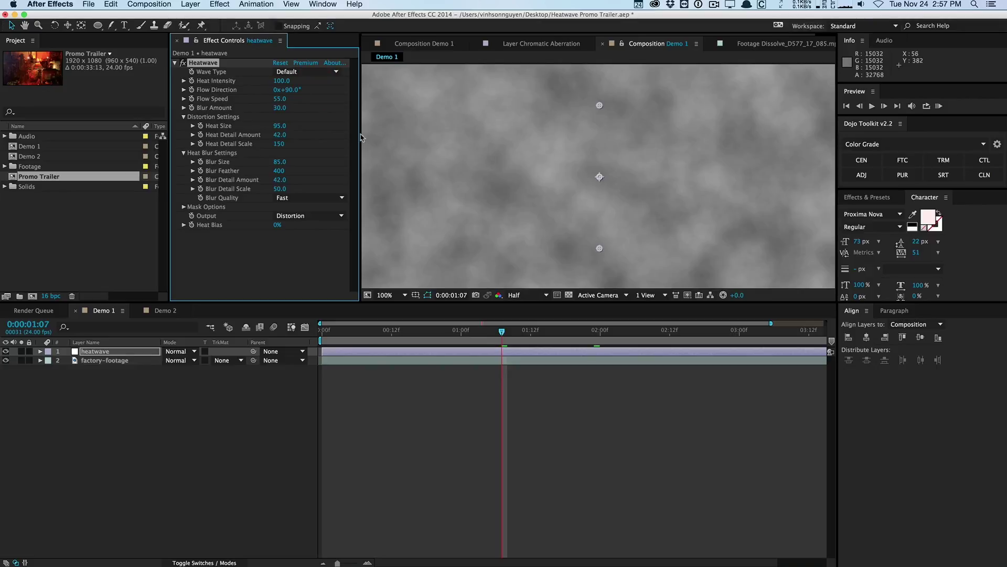
left_click(281, 81)
type("40")
key("Return")
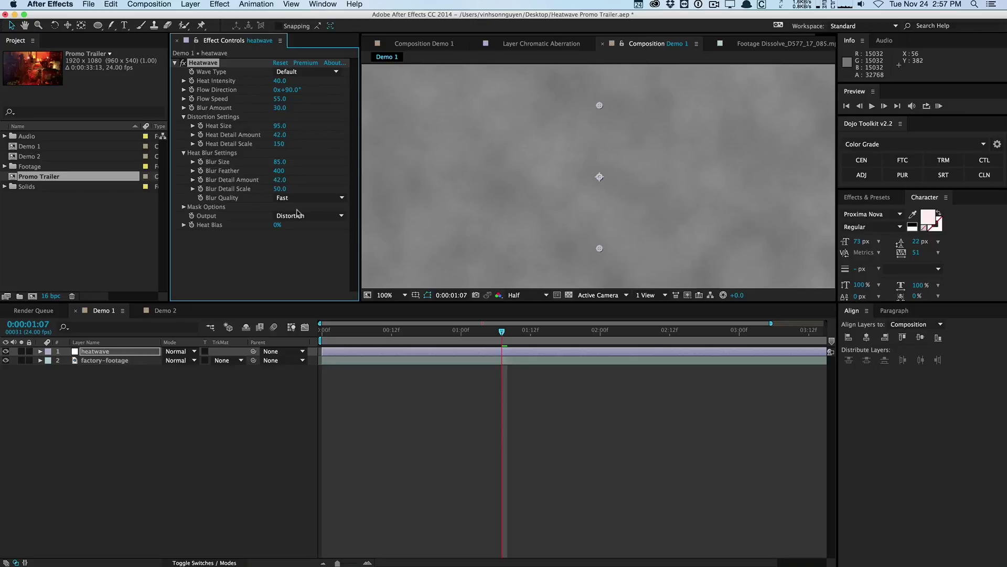
- Switch Output to Final Image with Billowed waves and preview the factory footage
left_click(297, 215)
left_click(302, 174)
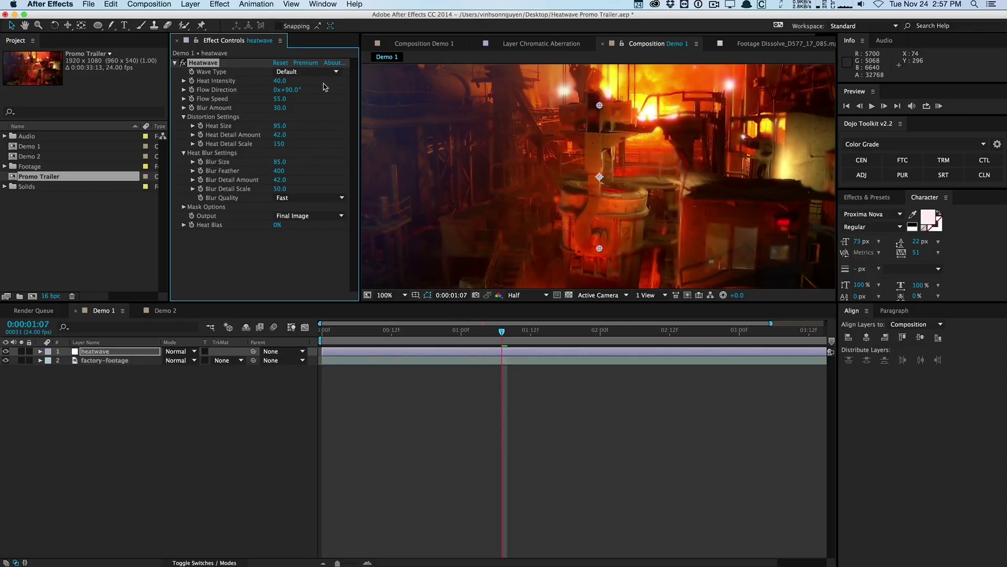
left_click(307, 71)
key("Down")
key("Return")
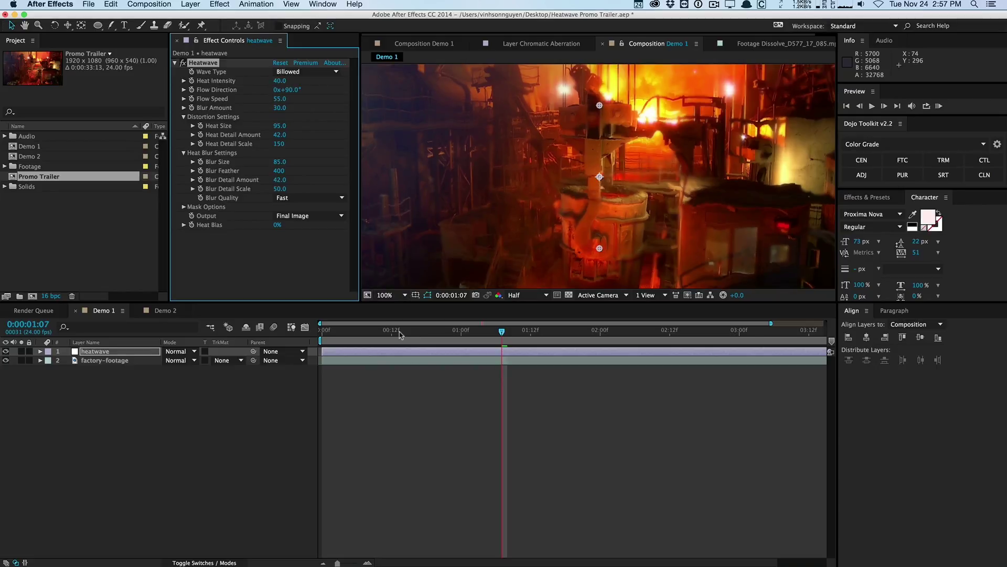
key("KP_0")
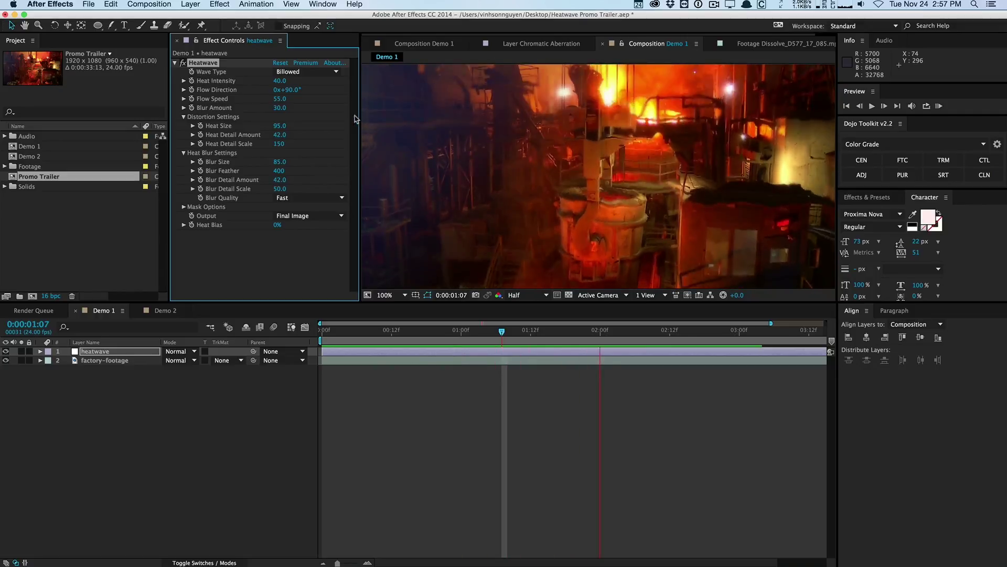
- Change the factory heatwave to Ridged waves and preview it
left_click(313, 72)
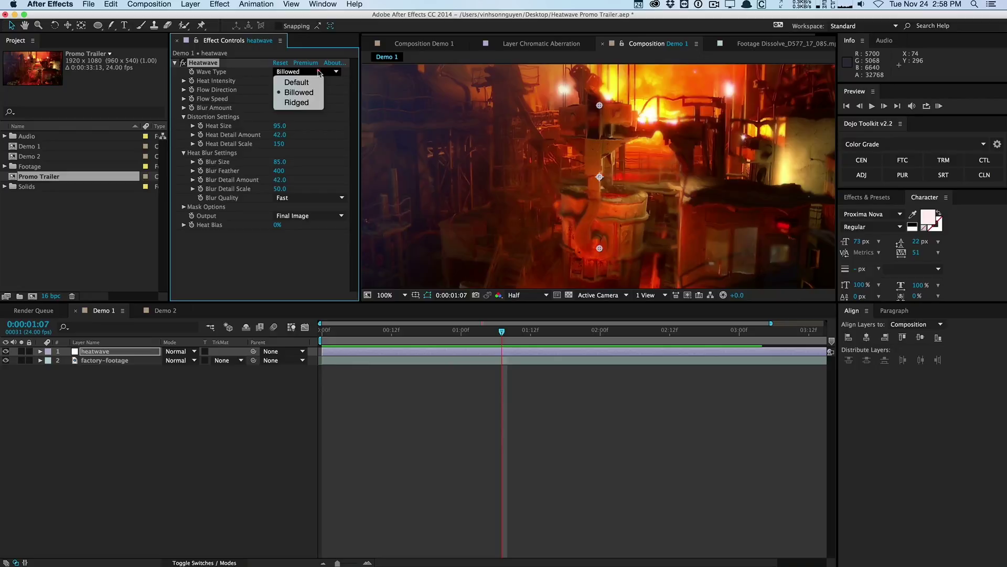
left_click(310, 103)
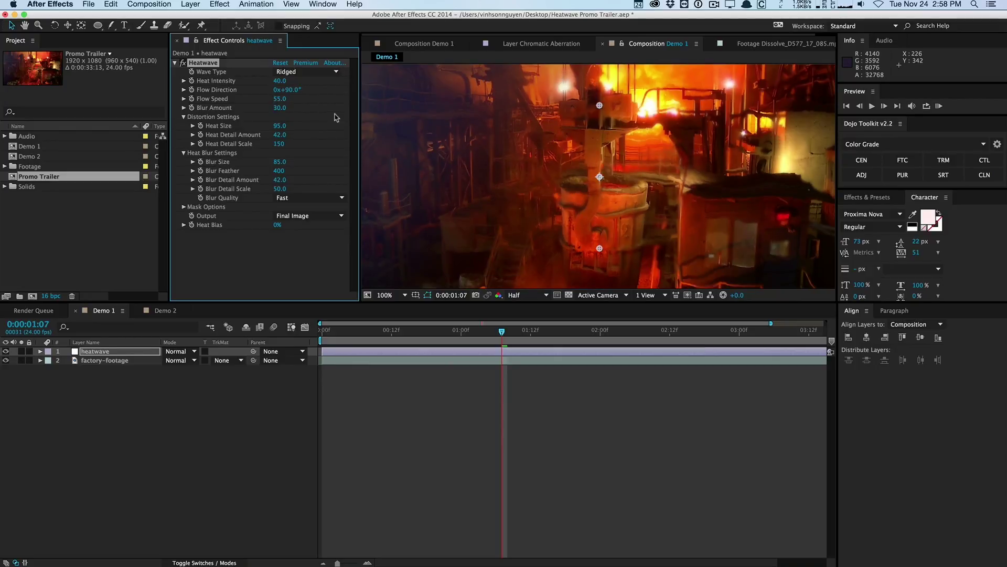
key("space")
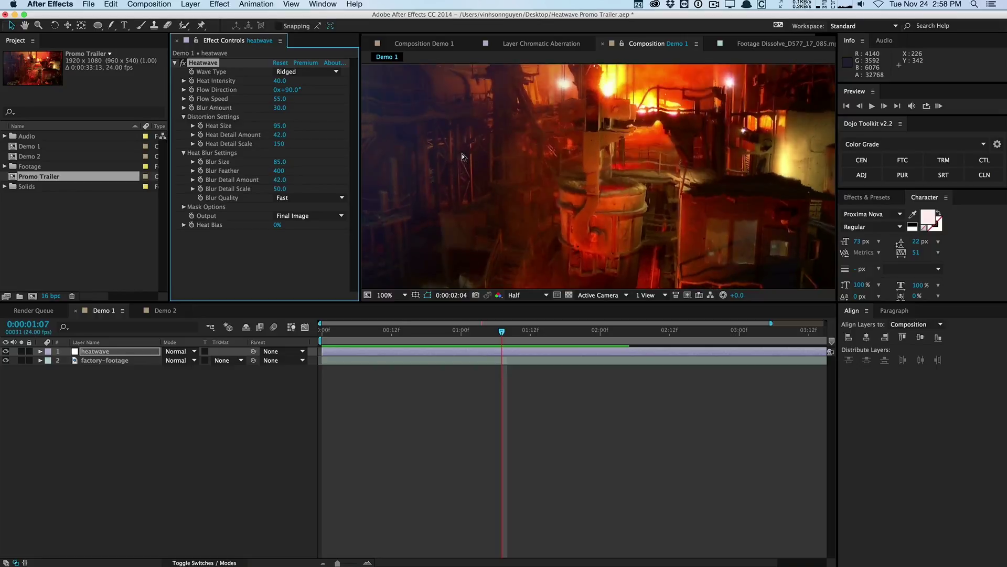
key("space")
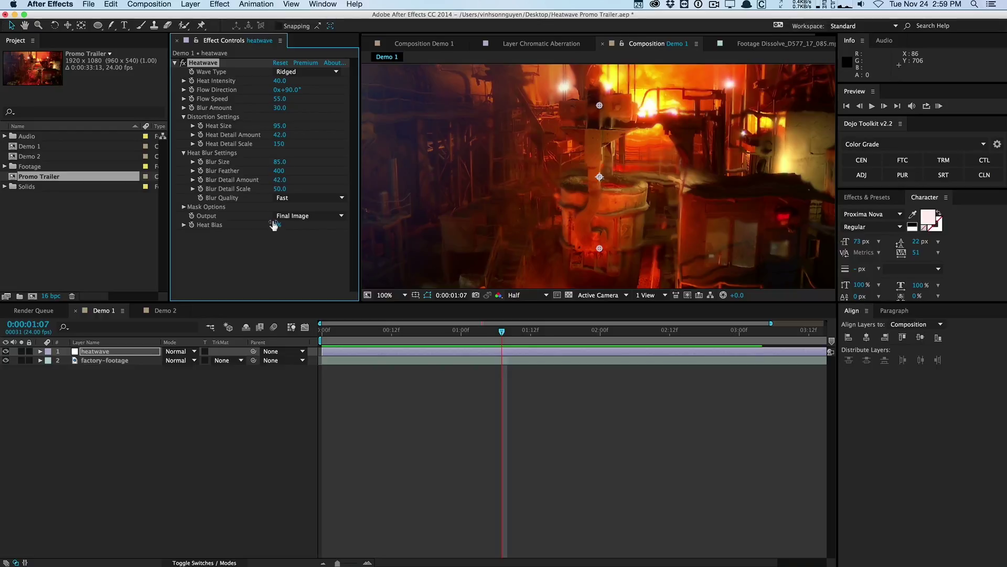
- Try a Heat Bias of -41%, undo it, then switch to the Demo 2 composition
left_click_drag(274, 225, 254, 224)
key("ctrl+z")
left_click(139, 427)
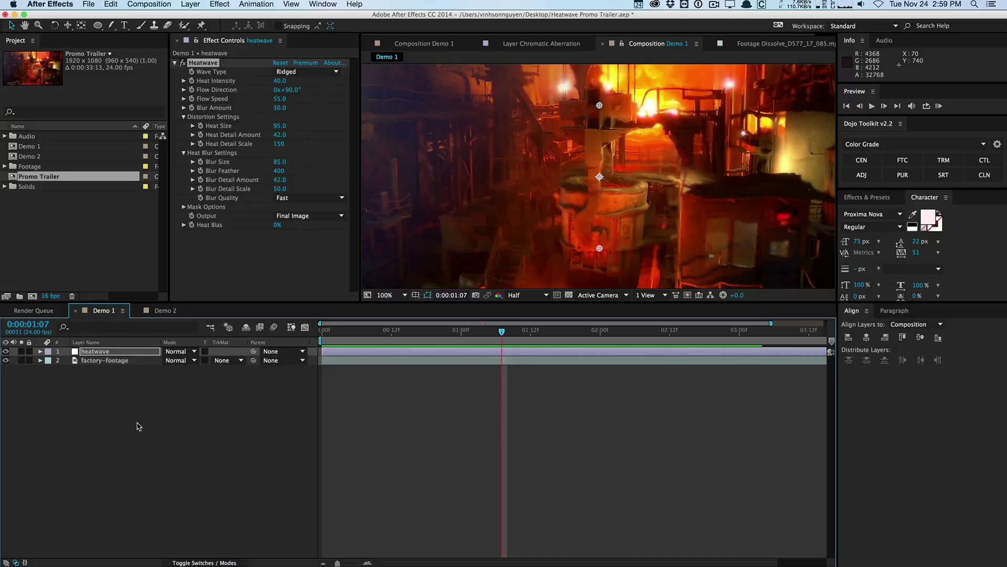
left_click(160, 311)
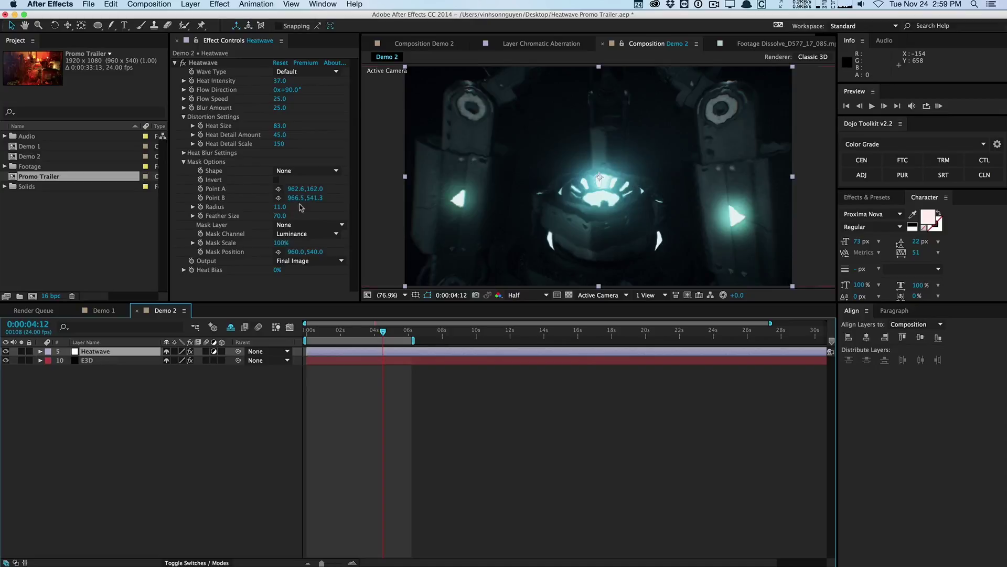
- Set the Heatwave Mask Options shape to Ellipse
left_click(183, 162)
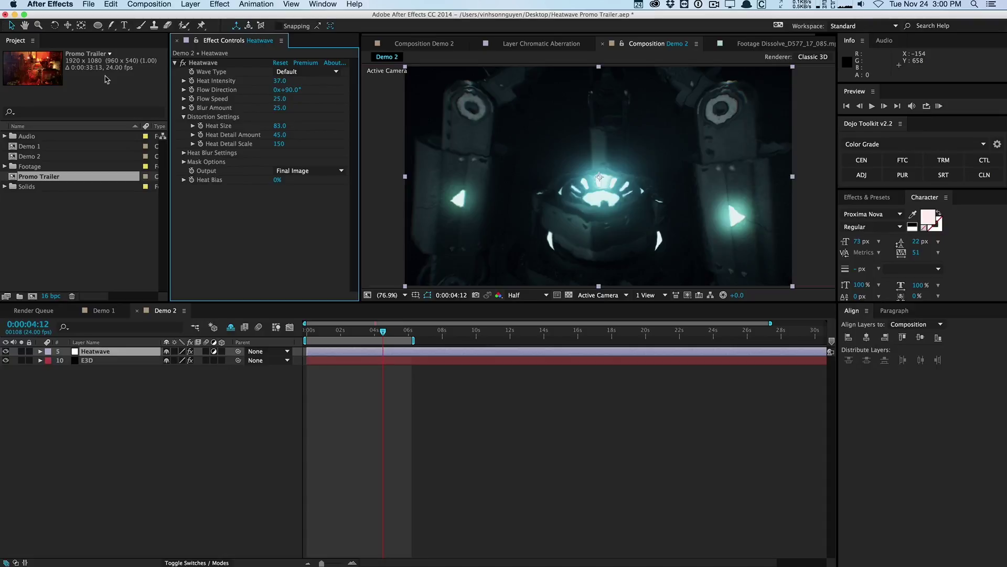
left_click(183, 162)
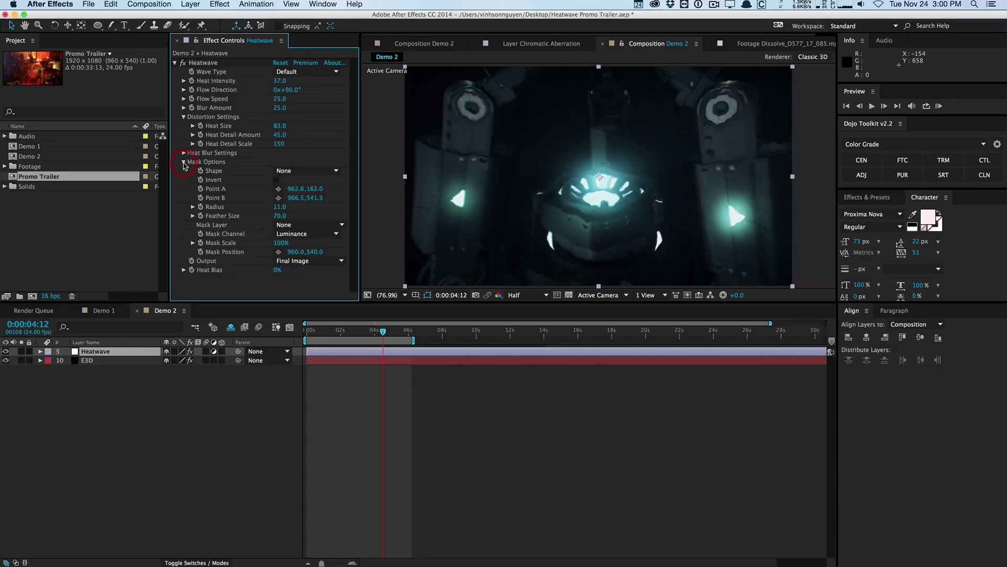
left_click(329, 172)
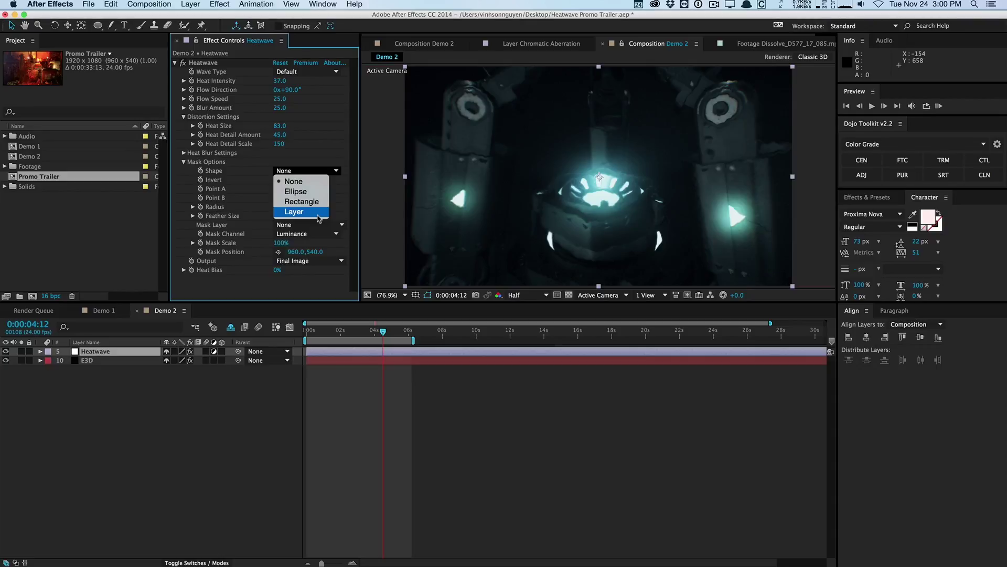
left_click(317, 192)
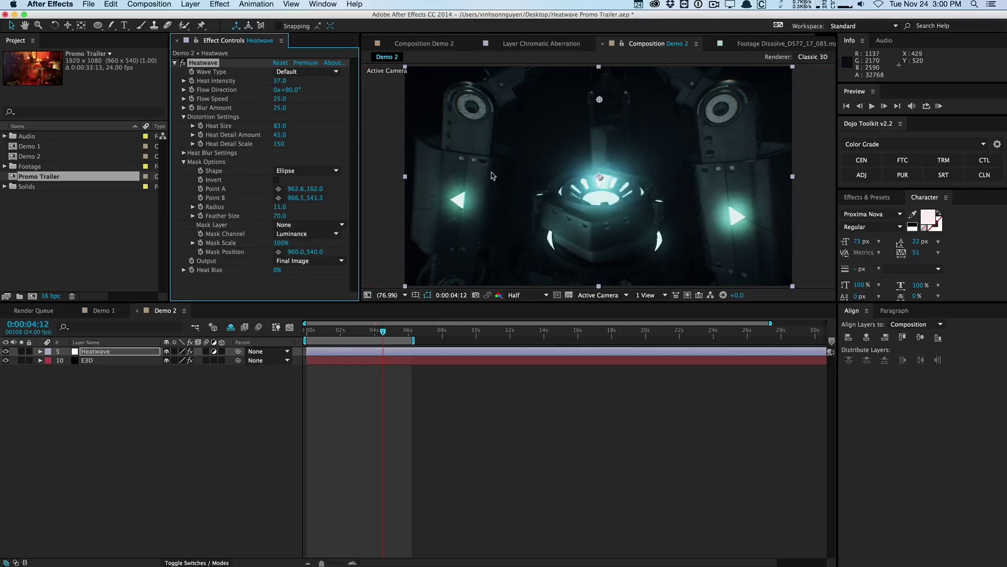
- Set Heatwave Output to Mask, try Mask Overlay, then return to Mask
left_click(295, 262)
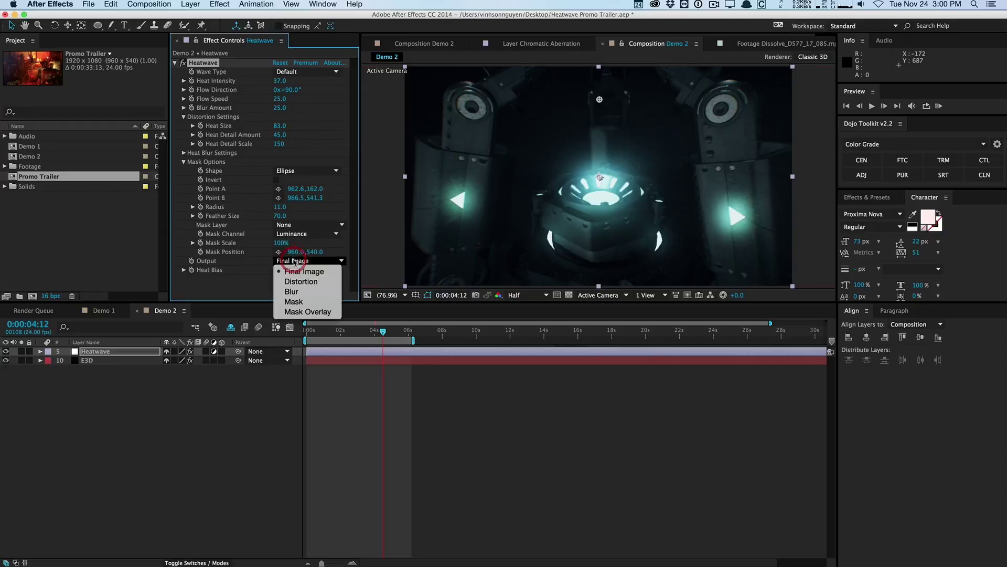
left_click(296, 306)
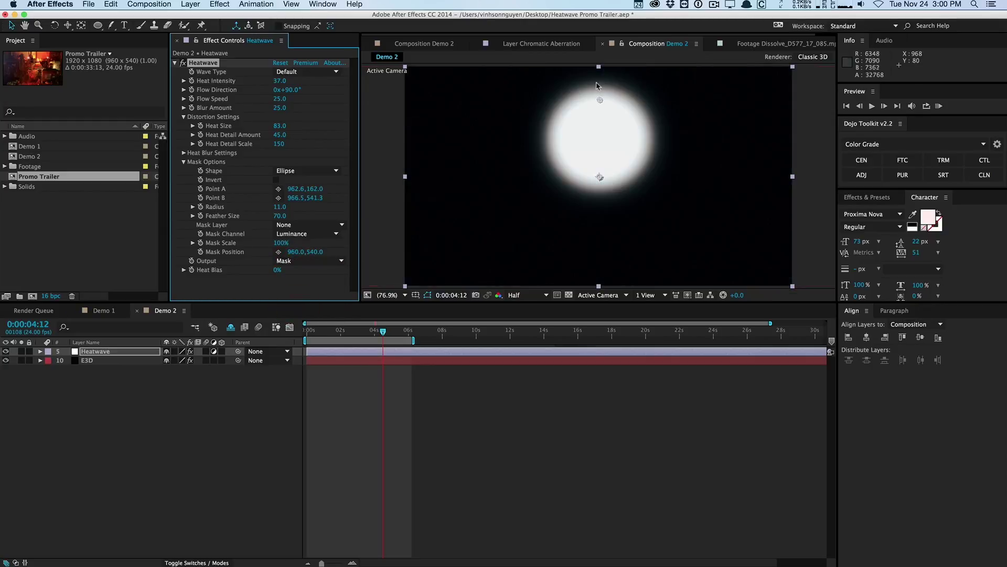
left_click(317, 261)
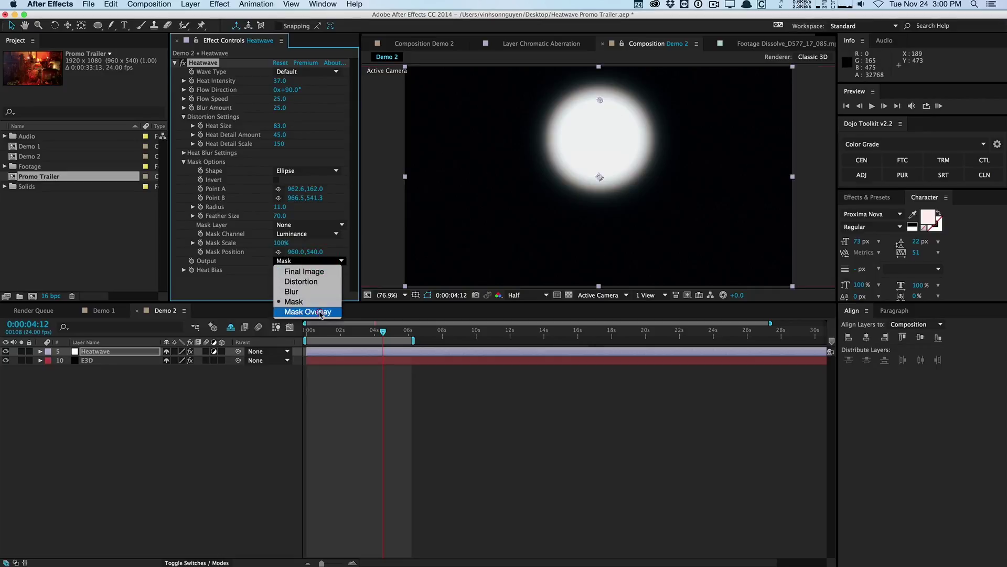
left_click(317, 312)
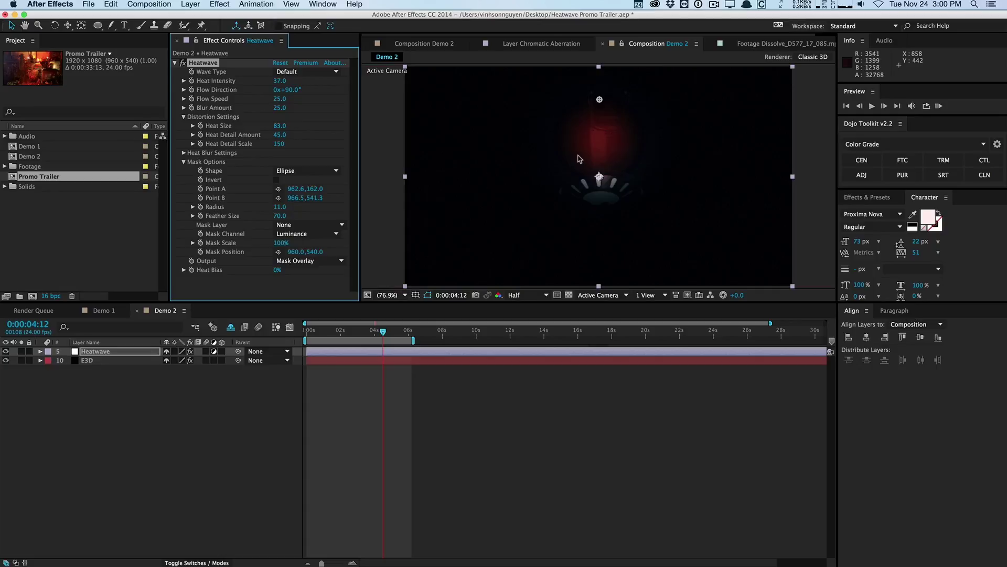
left_click(313, 262)
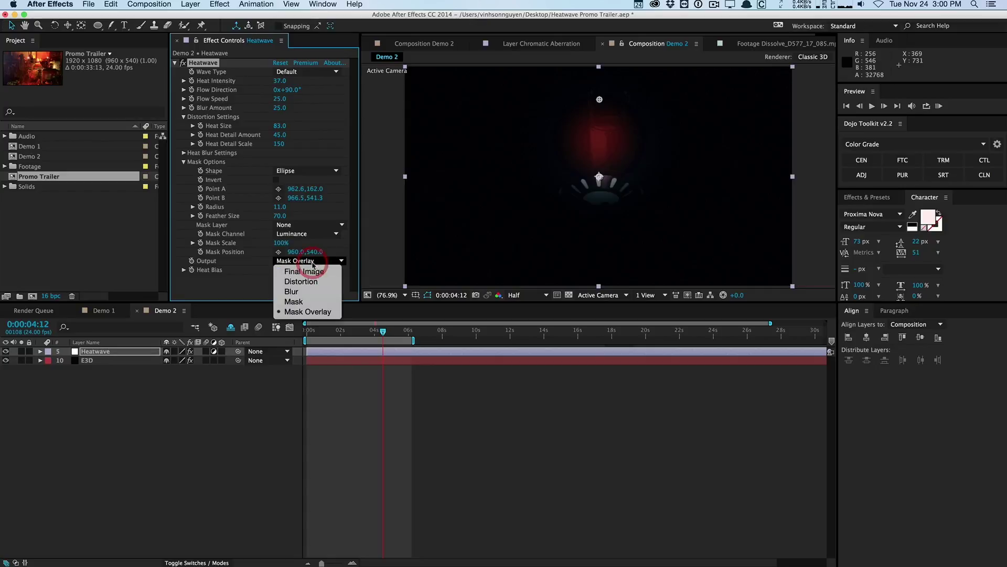
left_click(295, 302)
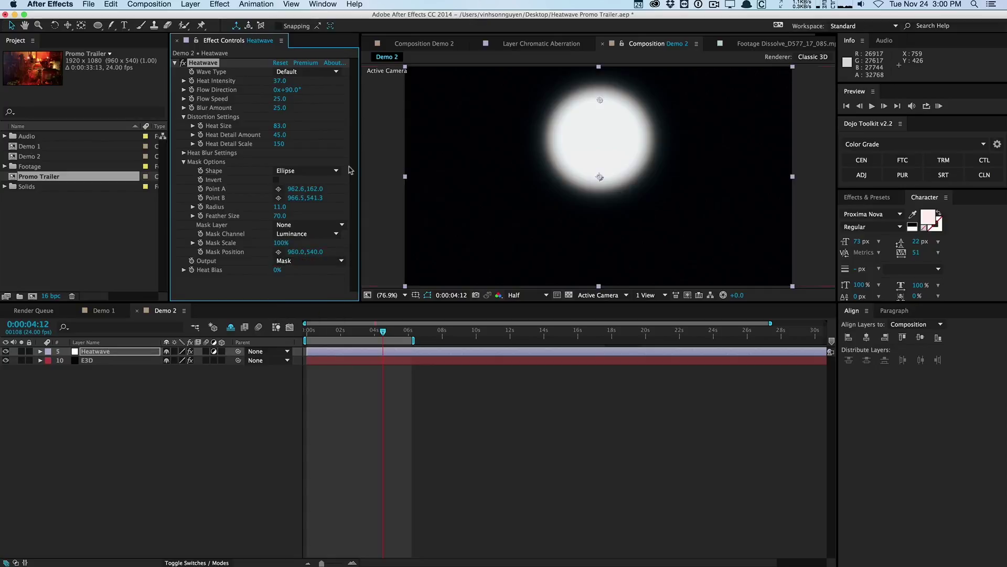
- Drag the mask's top and bottom points in the viewer and enlarge its radius
left_click(602, 216)
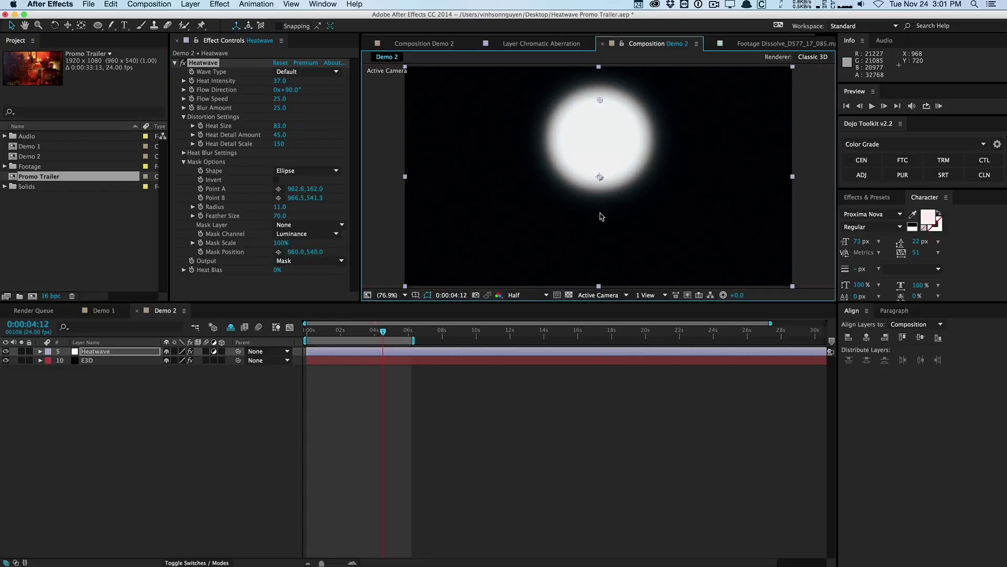
left_click_drag(601, 98, 600, 82)
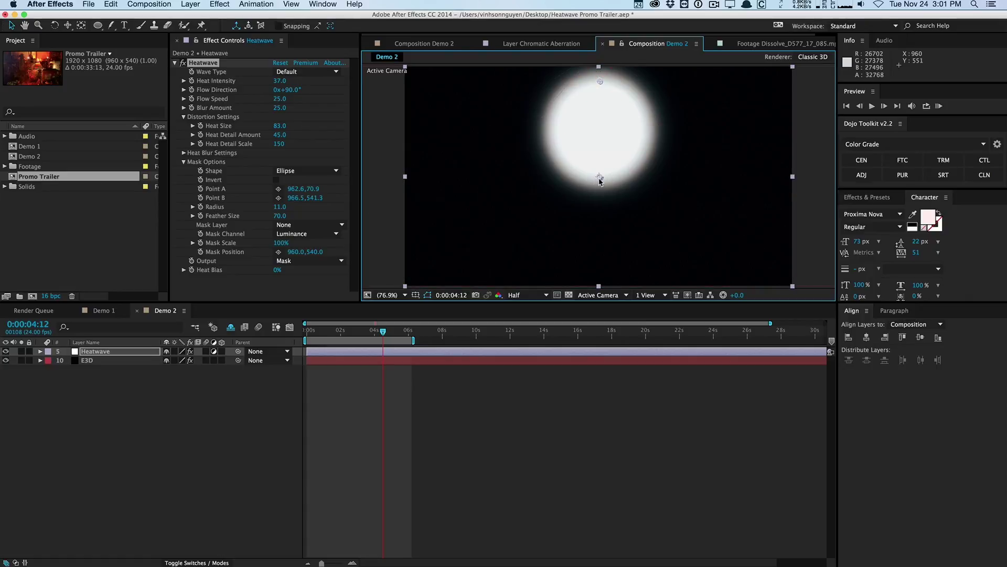
left_click_drag(601, 181, 600, 212)
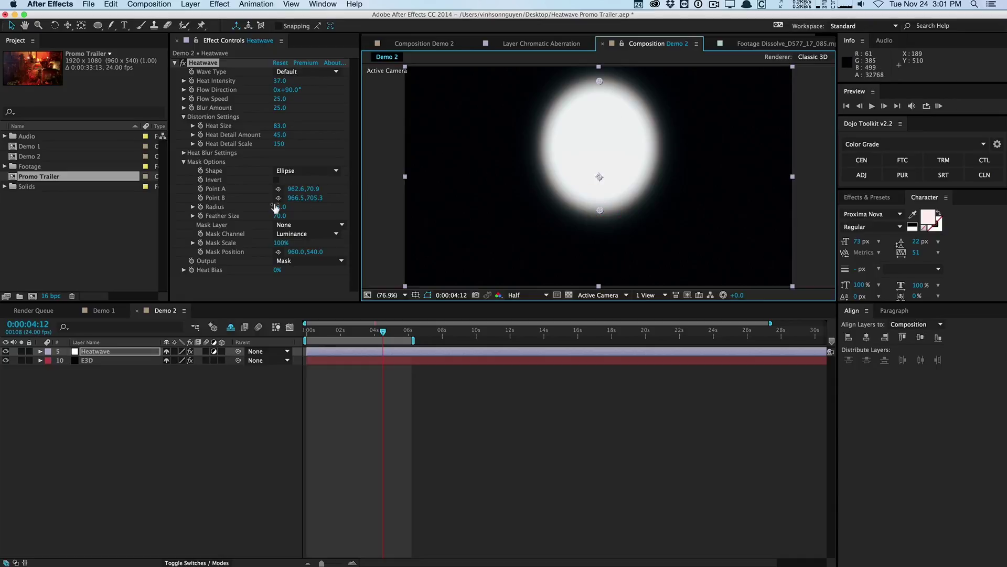
left_click_drag(275, 208, 295, 200)
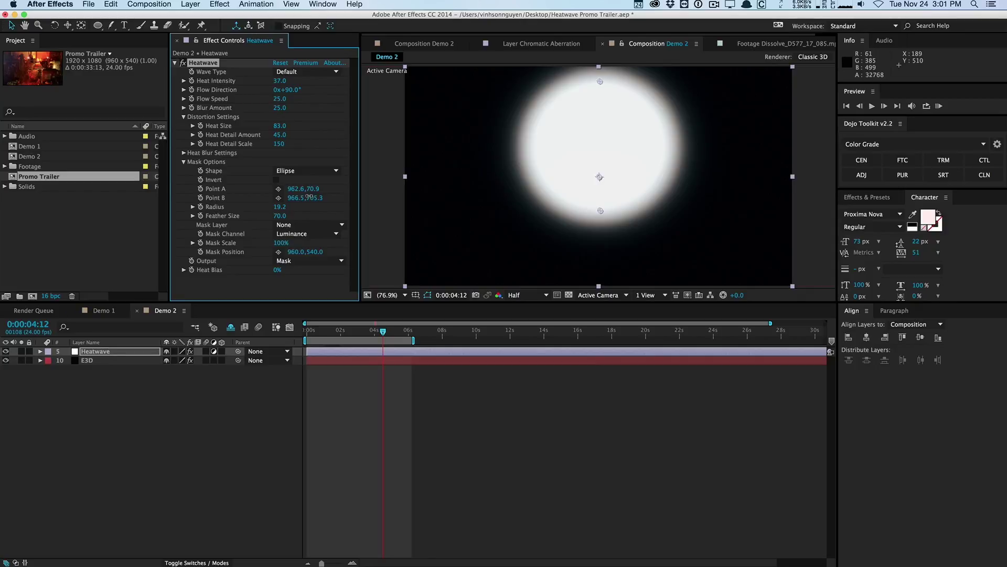
left_click(309, 197)
- Set Feather Size to 80 and Radius to 10, undoing a top-point adjustment
left_click(282, 215)
key("Return")
left_click(284, 206)
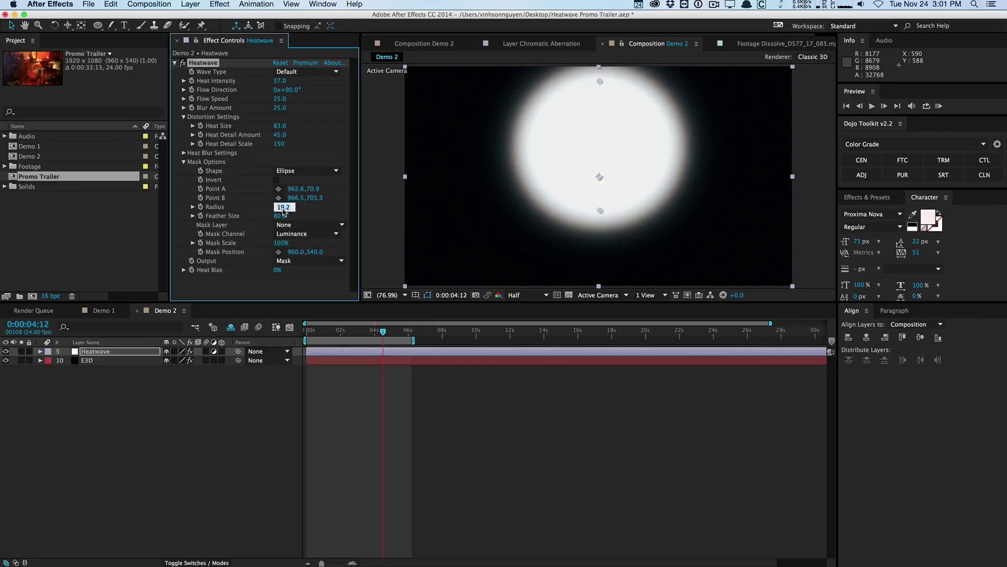
type("10")
key("Return")
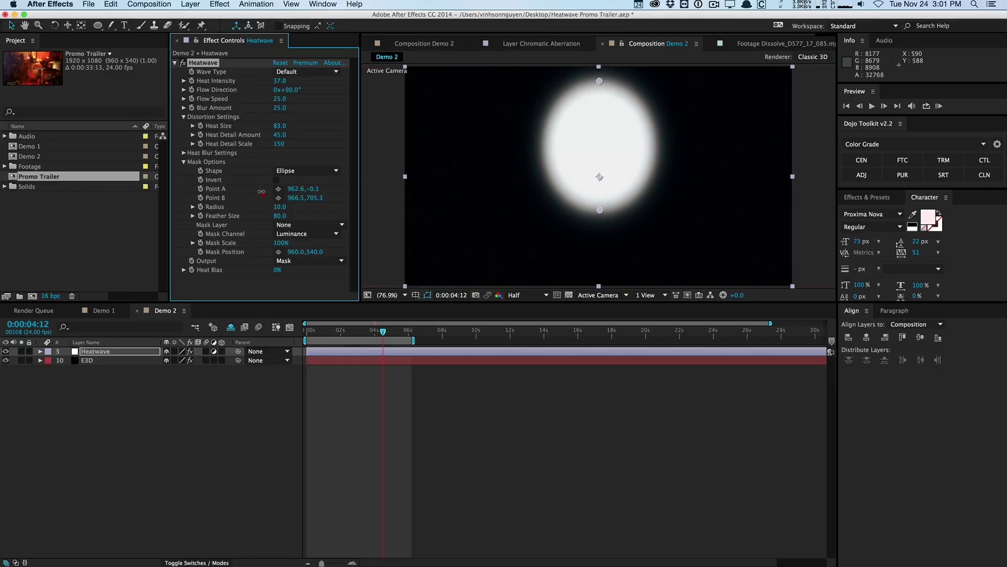
left_click_drag(310, 189, 326, 182)
key("super+z")
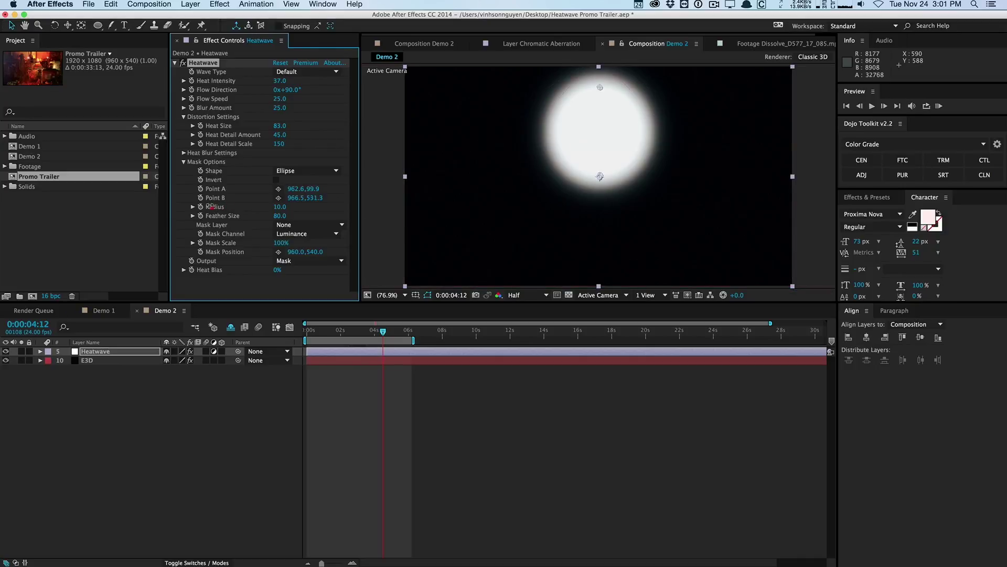
- With Mask Overlay, raise the top point and lower Point B onto the core, then show Final Image
left_click(310, 261)
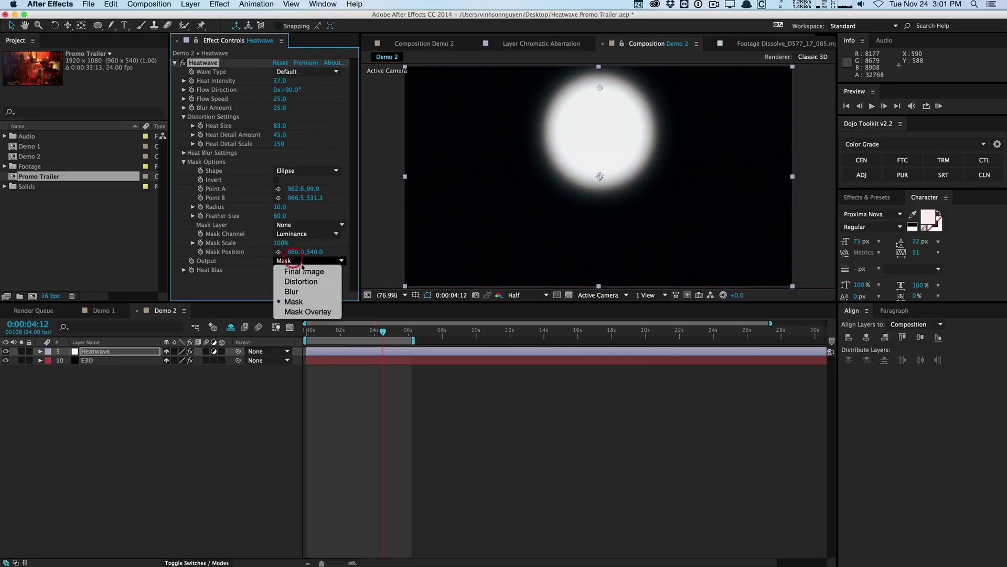
left_click(319, 312)
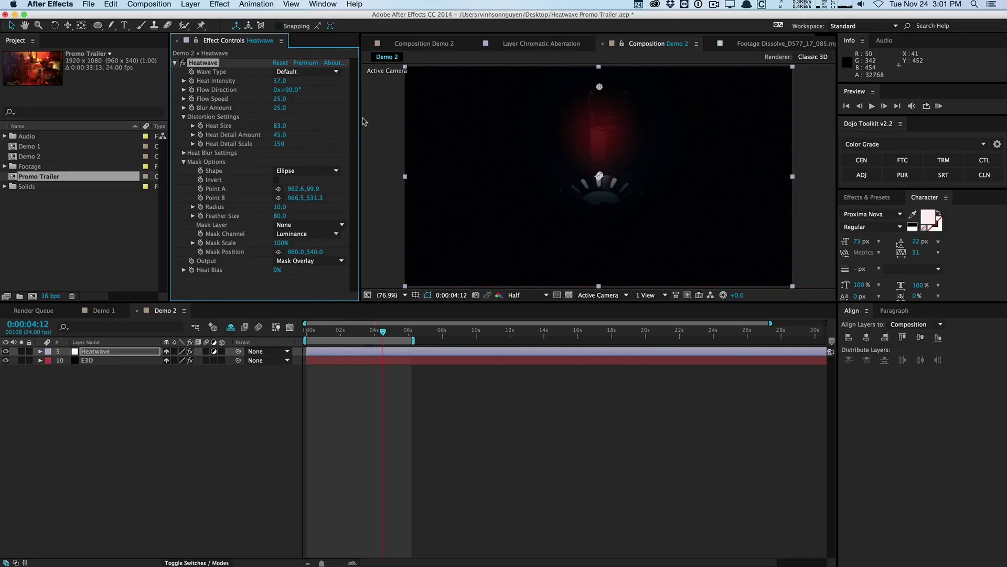
left_click_drag(599, 86, 601, 76)
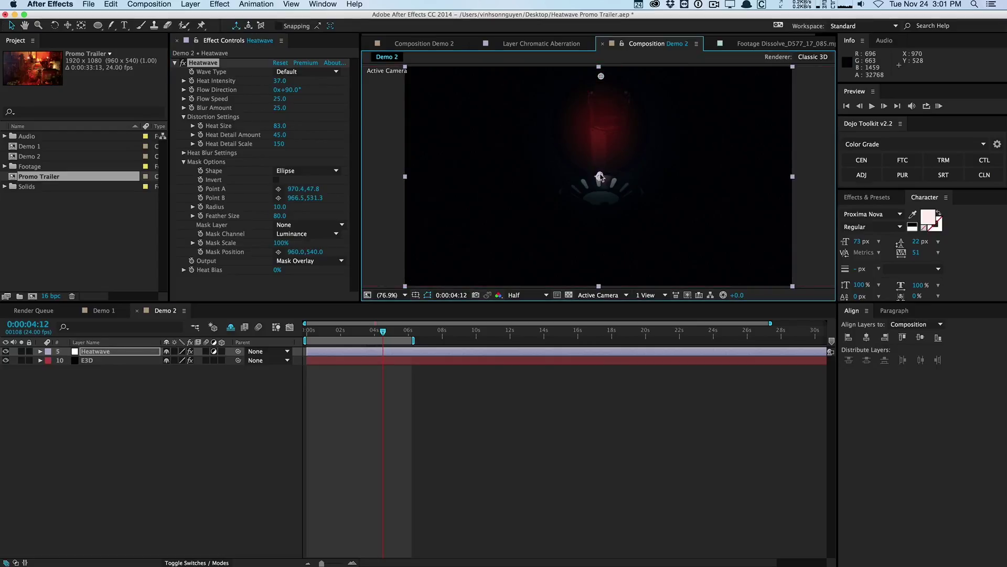
mouse_move(600, 176)
left_mouse_down()
mouse_move(602, 202)
mouse_move(600, 180)
left_mouse_up()
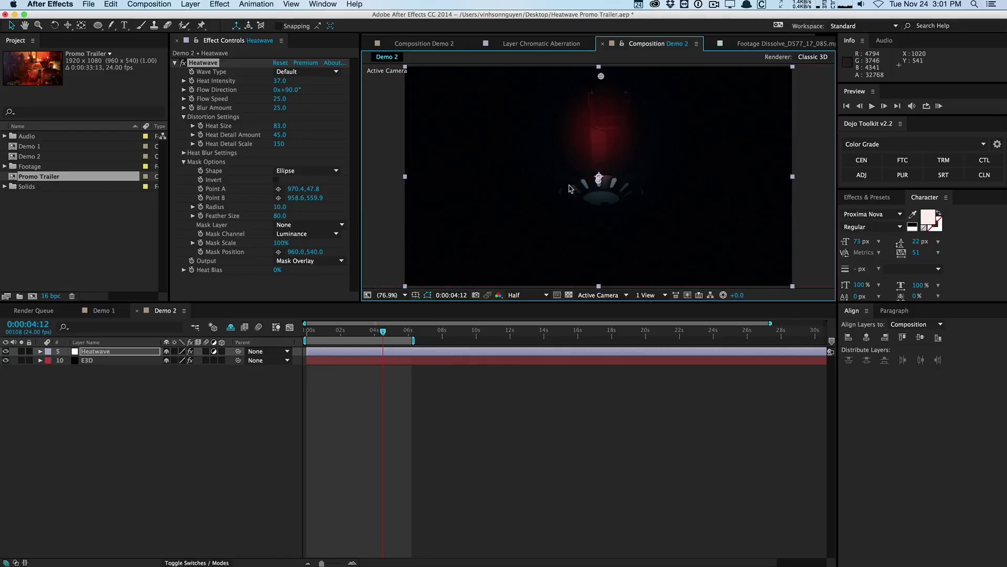
left_click(302, 261)
left_click(304, 272)
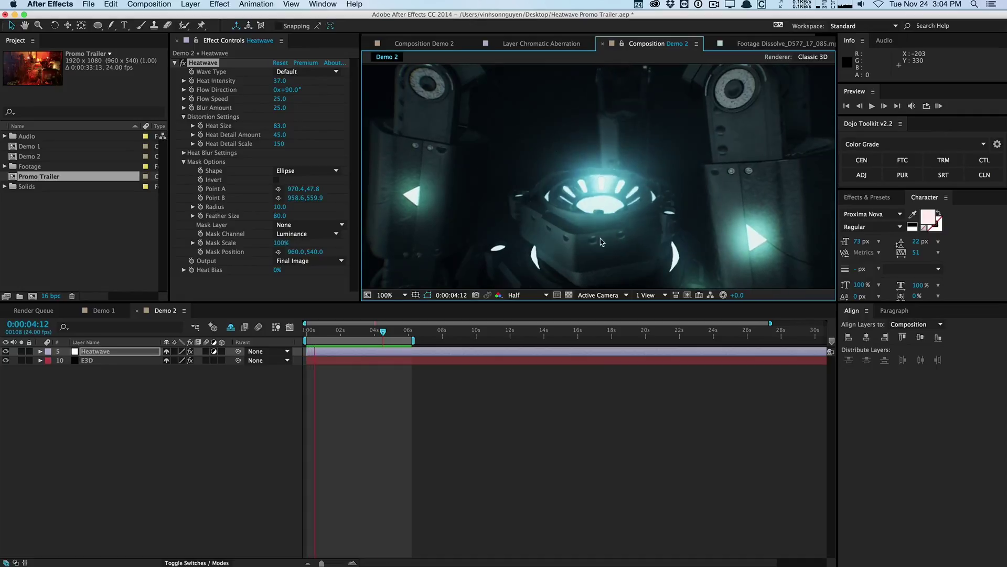
left_click(336, 172)
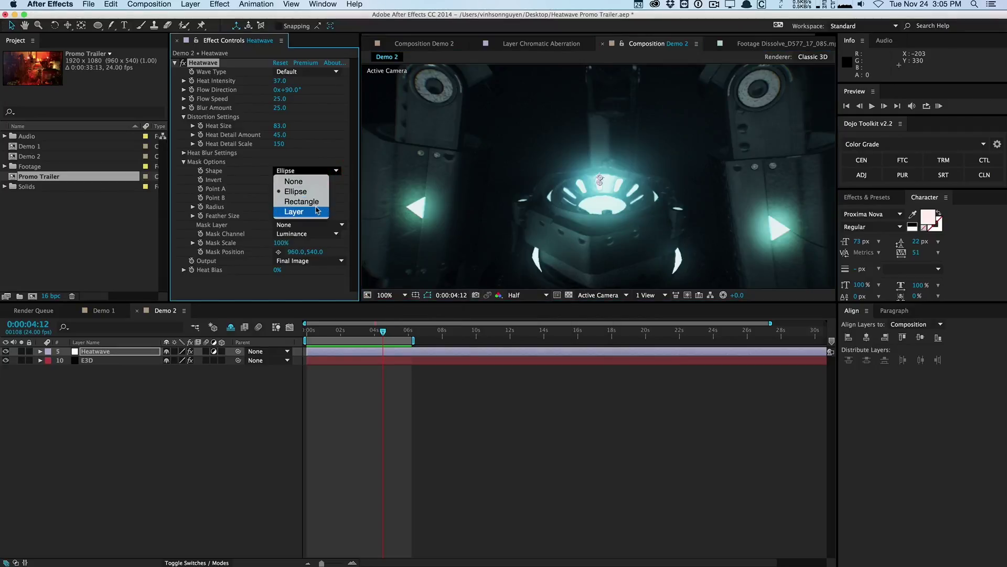
left_click(317, 156)
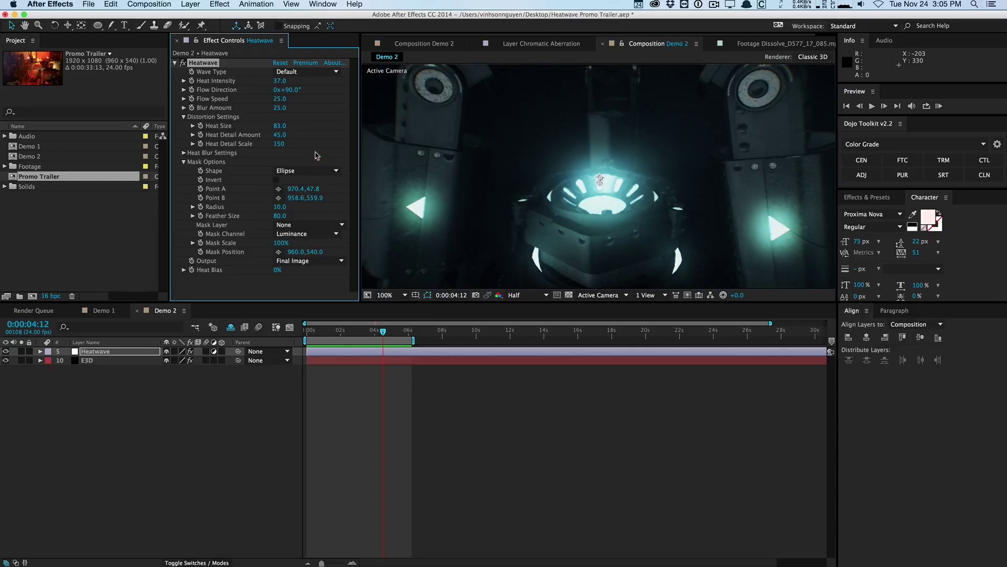